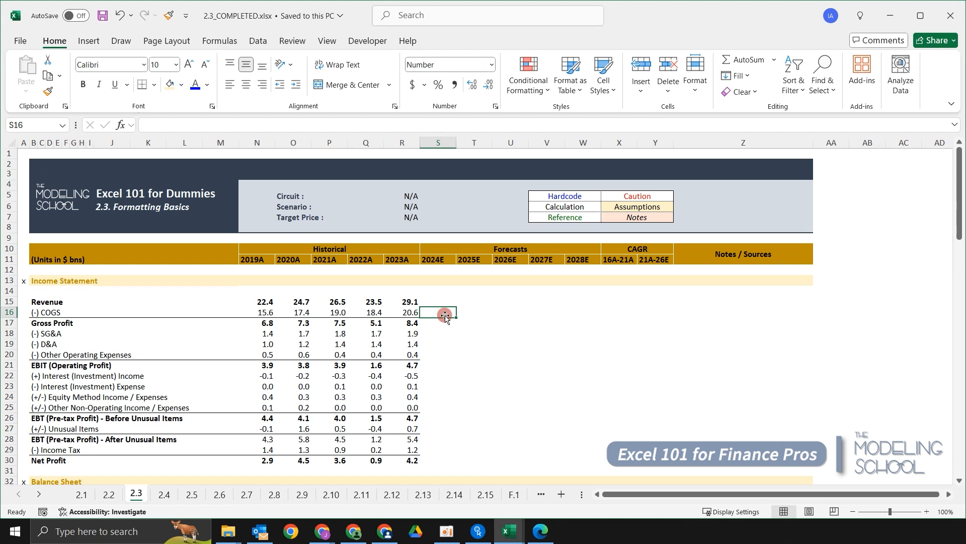
{"action": "key", "text": "Up"}
{"action": "key", "text": "Left"}
{"action": "key", "text": "Up"}
{"action": "key", "text": "Down"}
{"action": "key", "text": "Down"}
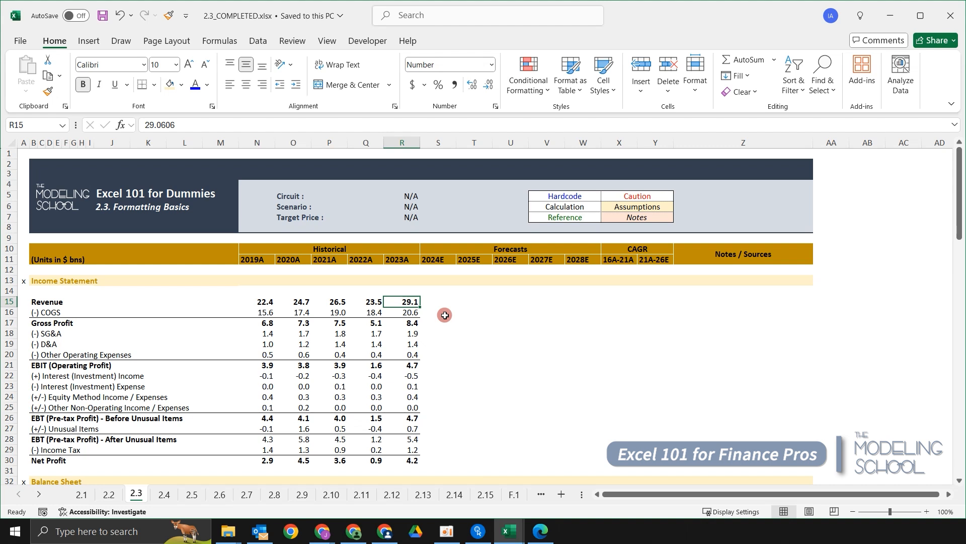
Go to the Notes / Sources header on sheet 2.3 and compare its header band with the formatting on sheet 2.2.
{"action": "key", "text": "Up"}
{"action": "key", "text": "Up"}
{"action": "key", "text": "Up"}
{"action": "key", "text": "Up"}
{"action": "key", "text": "Right"}
{"action": "key", "text": "Right"}
{"action": "key", "text": "Right"}
{"action": "key", "text": "Right"}
{"action": "key", "text": "Right"}
{"action": "key", "text": "Right"}
{"action": "key", "text": "Right"}
{"action": "key", "text": "Right"}
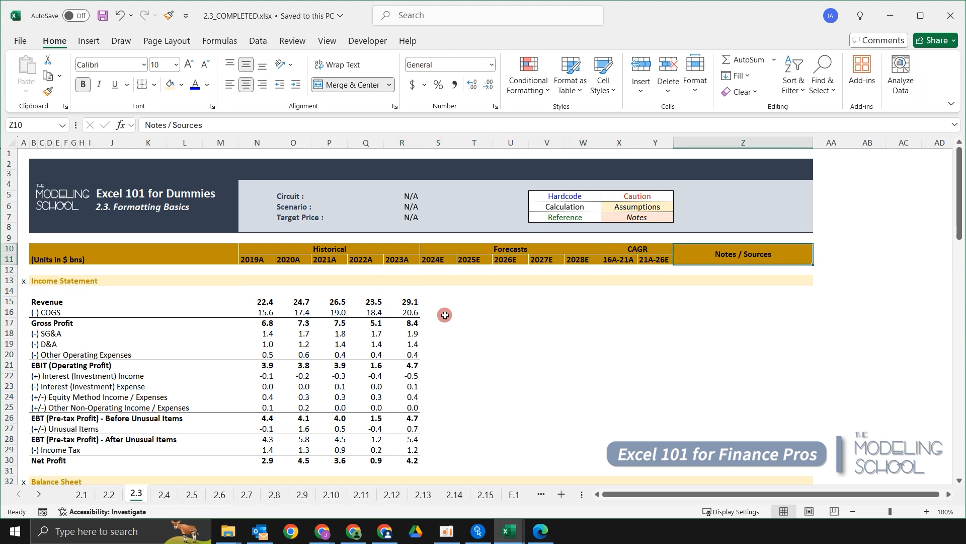
{"action": "key", "text": "ctrl+Page_Up"}
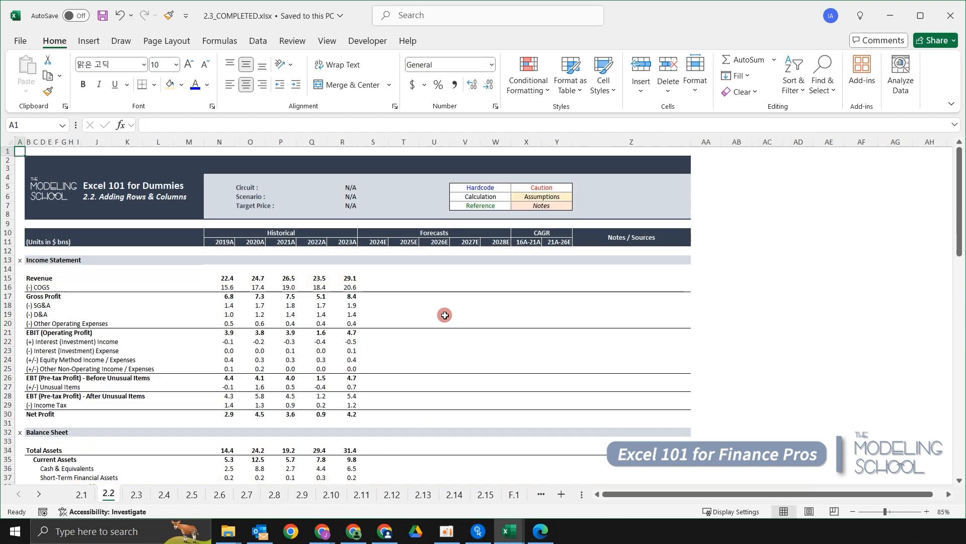
{"action": "key", "text": "ctrl+Page_Down"}
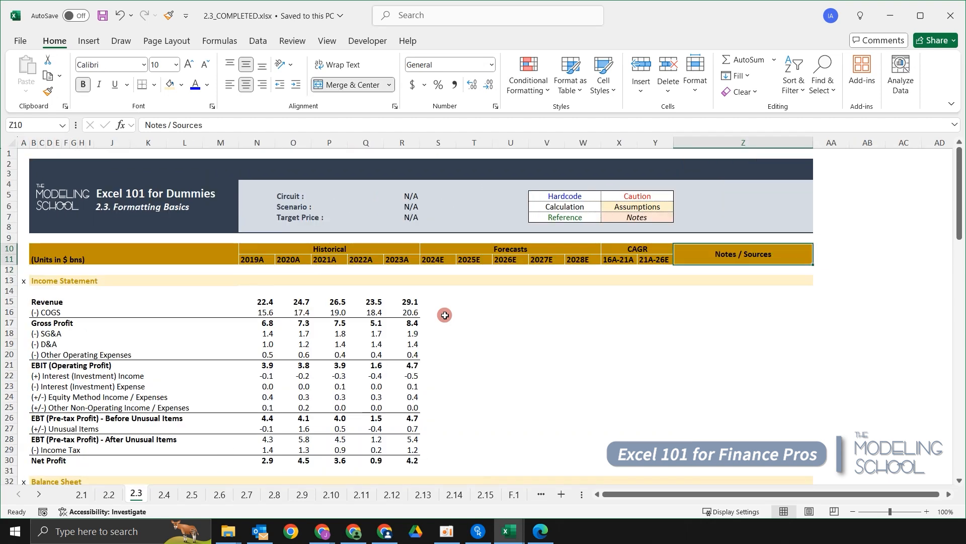
{"action": "key", "text": "shift+Left"}
{"action": "key", "text": "shift+Left"}
{"action": "key", "text": "shift+Left"}
{"action": "key", "text": "shift+Left"}
{"action": "key", "text": "shift+Left"}
{"action": "key", "text": "shift+Left"}
{"action": "key", "text": "shift+Left"}
{"action": "key", "text": "shift+Left"}
{"action": "key", "text": "shift+Left"}
{"action": "key", "text": "shift+Left"}
{"action": "key", "text": "shift+Left"}
{"action": "key", "text": "shift+Left"}
{"action": "key", "text": "shift+Left"}
{"action": "key", "text": "shift+Left"}
{"action": "key", "text": "shift+Left"}
{"action": "key", "text": "shift+Left"}
{"action": "key", "text": "shift+Left"}
{"action": "key", "text": "shift+Left"}
{"action": "key", "text": "shift+Left"}
{"action": "key", "text": "shift+Left"}
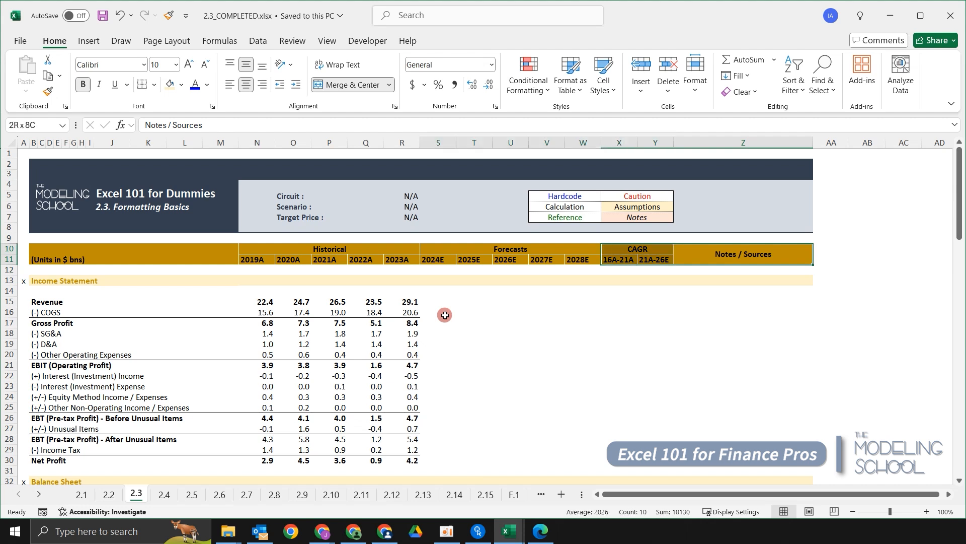
{"action": "key", "text": "shift+Right"}
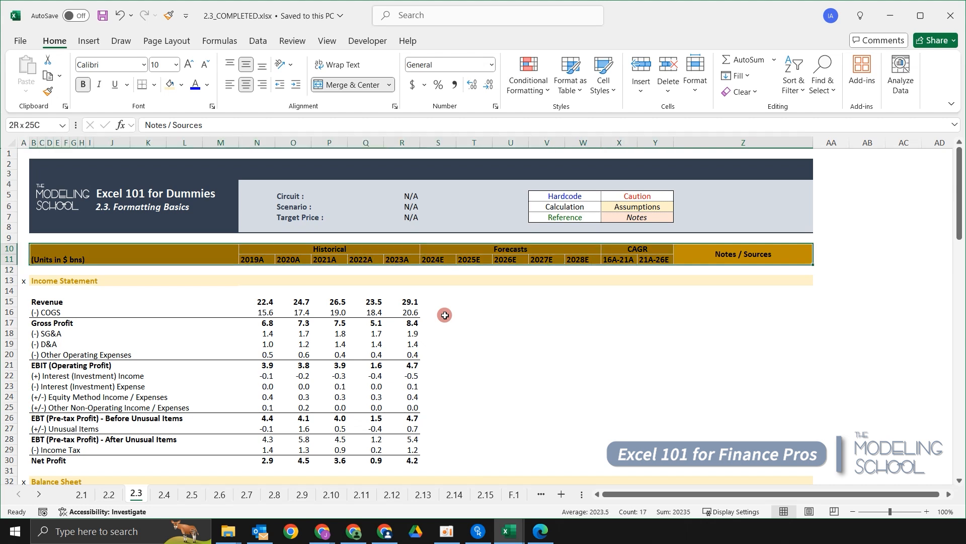
{"action": "key", "text": "Up"}
{"action": "key", "text": "Down"}
{"action": "key", "text": "Down"}
{"action": "key", "text": "Up"}
{"action": "key", "text": "shift+Left"}
{"action": "key", "text": "shift+Left"}
{"action": "key", "text": "shift+Left"}
{"action": "key", "text": "shift+Left"}
{"action": "key", "text": "shift+Left"}
{"action": "key", "text": "shift+Left"}
{"action": "key", "text": "shift+Left"}
{"action": "key", "text": "shift+Left"}
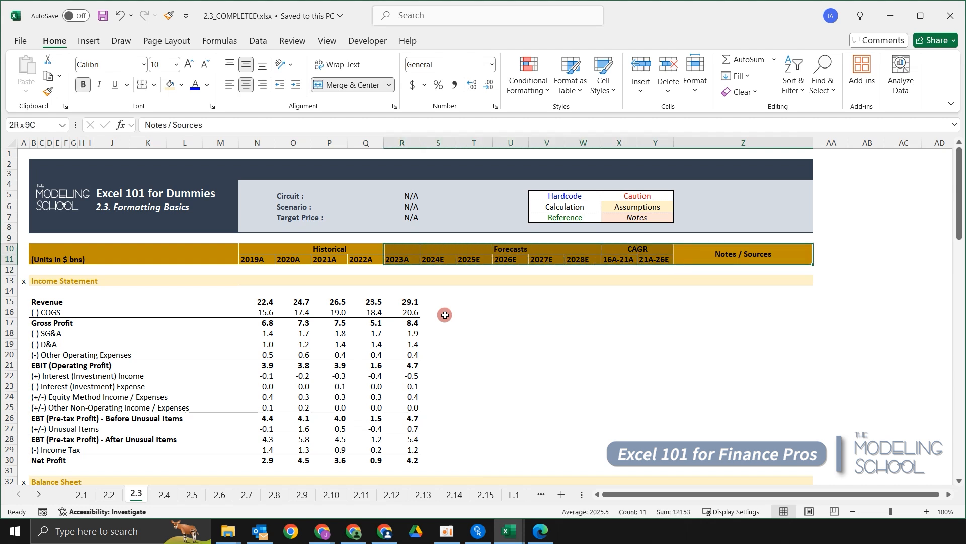
{"action": "key", "text": "Left"}
{"action": "key", "text": "Left"}
{"action": "key", "text": "Left"}
{"action": "key", "text": "Left"}
{"action": "key", "text": "Left"}
{"action": "key", "text": "Left"}
{"action": "key", "text": "Left"}
{"action": "key", "text": "Left"}
{"action": "key", "text": "Right"}
{"action": "key", "text": "Right"}
{"action": "key", "text": "Right"}
{"action": "key", "text": "Right"}
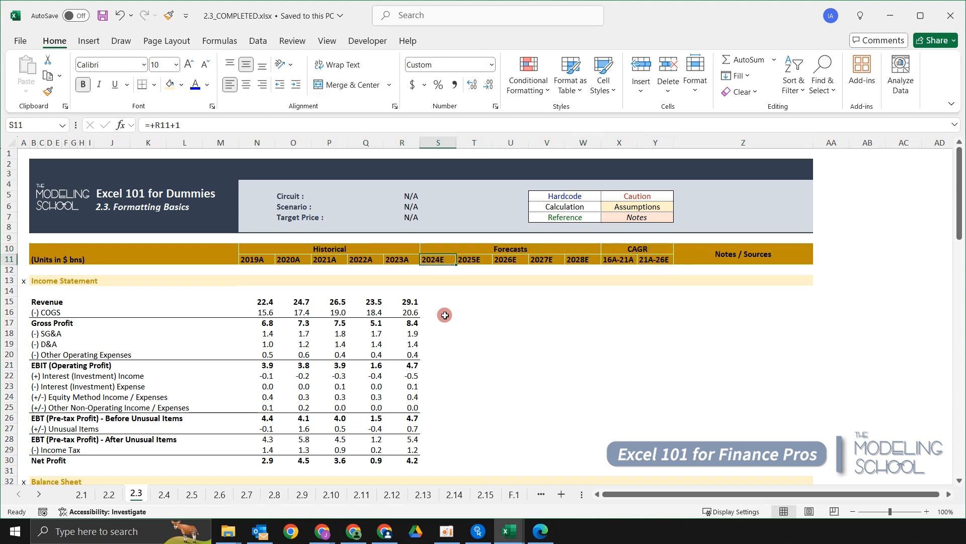
{"action": "key", "text": "Right"}
{"action": "key", "text": "Right"}
{"action": "key", "text": "Right"}
{"action": "key", "text": "Right"}
{"action": "key", "text": "Right"}
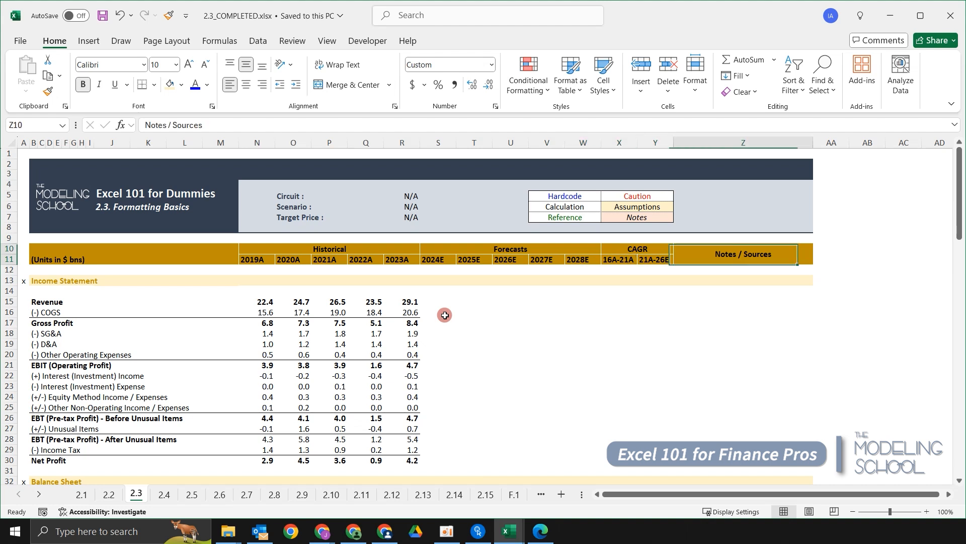
{"action": "key", "text": "Left"}
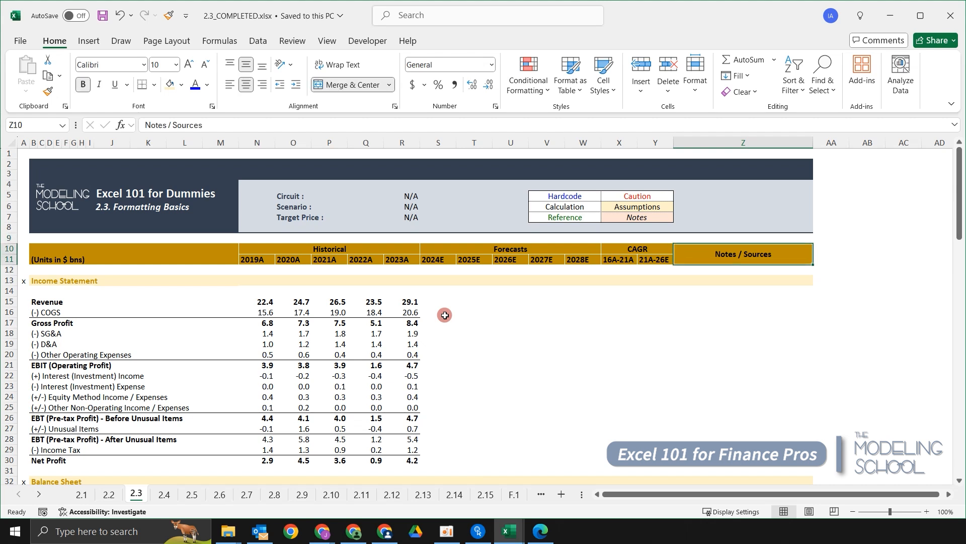
{"action": "key", "text": "ctrl+shift+Left"}
{"action": "key", "text": "ctrl+shift+Left"}
{"action": "key", "text": "ctrl+shift+Left"}
{"action": "key", "text": "ctrl+shift+Left"}
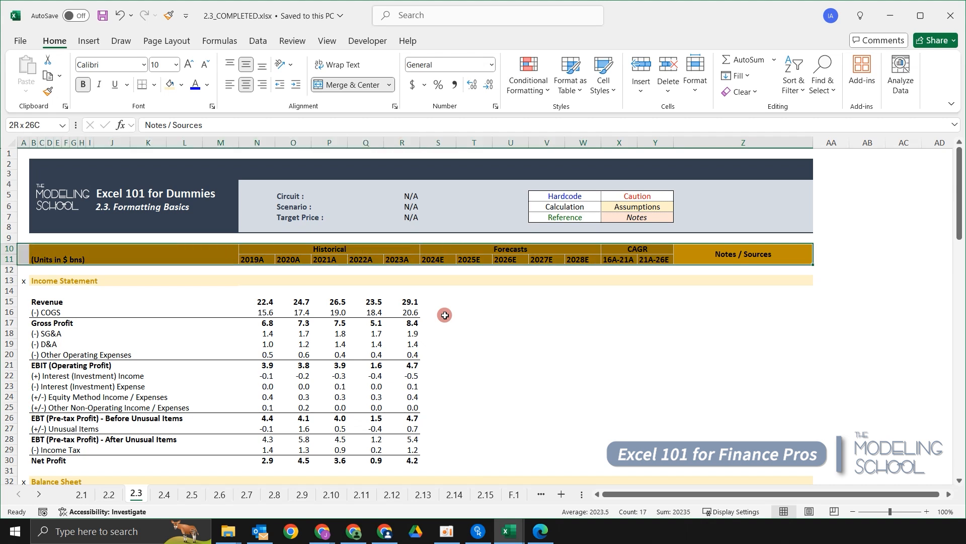
{"action": "key", "text": "Right"}
{"action": "key", "text": "Left"}
Select the header band in rows 10 and 11 from the Notes / Sources header back to column B.
{"action": "key", "text": "ctrl+shift+Left"}
{"action": "key", "text": "ctrl+shift+Left"}
{"action": "key", "text": "ctrl+shift+Left"}
{"action": "key", "text": "ctrl+shift+Left"}
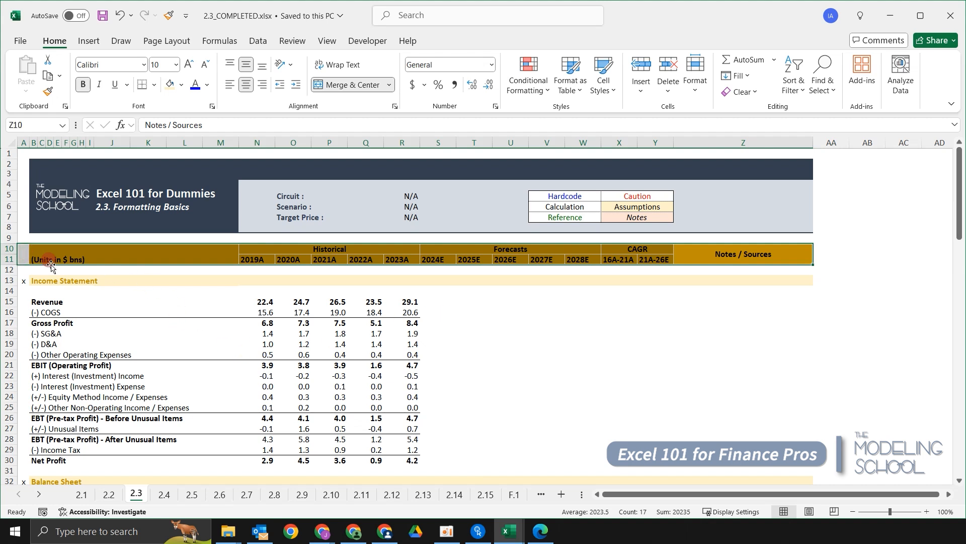
{"action": "left_click", "coordinate": [162, 260], "text": "shift"}
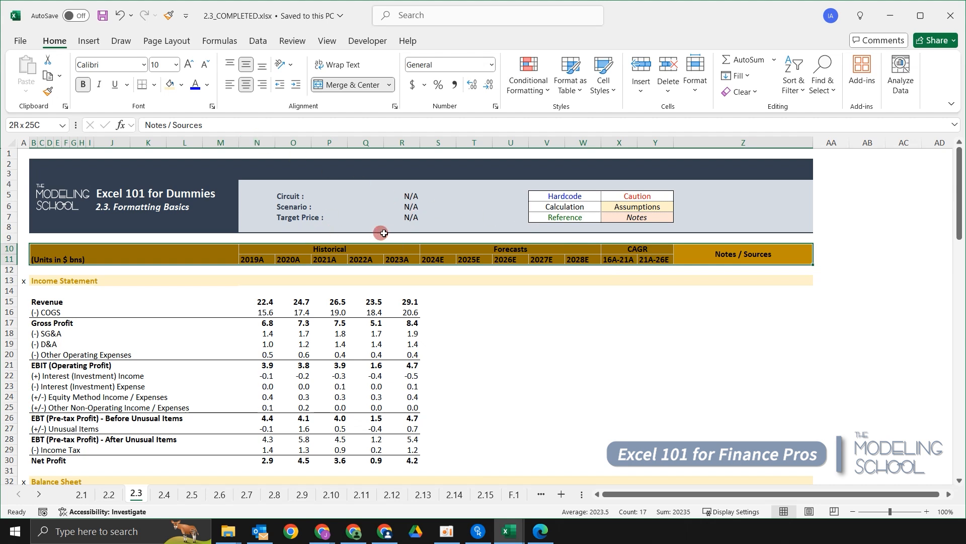
Preview theme fill colours on the selected header band, including the dark blue-gray shade.
{"action": "key", "text": "alt"}
{"action": "key", "text": "h"}
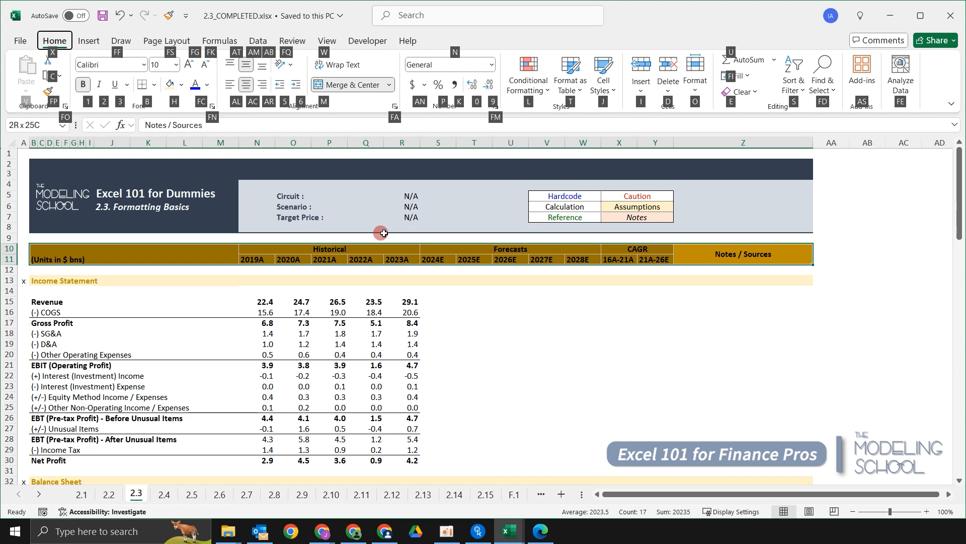
{"action": "key", "text": "h"}
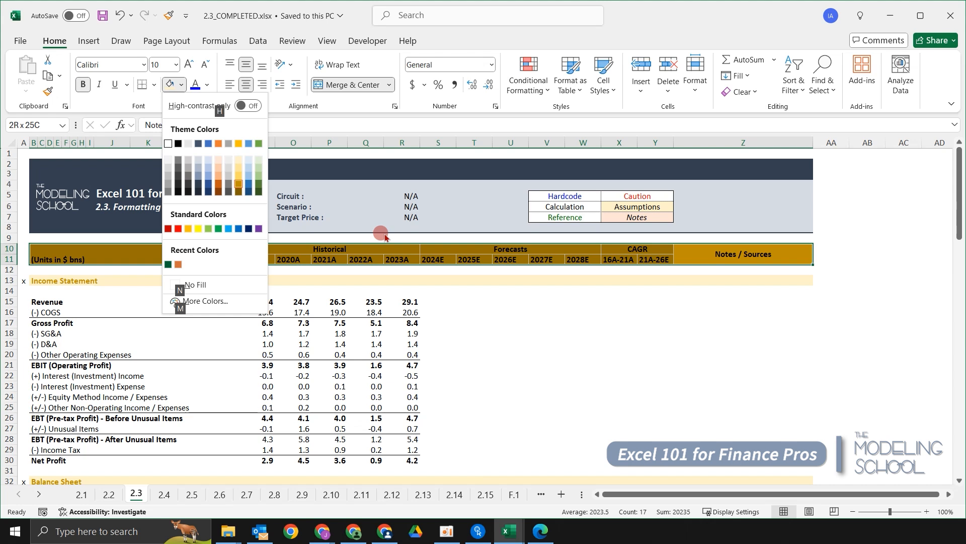
{"action": "key", "text": "Down"}
{"action": "key", "text": "Down"}
{"action": "key", "text": "Right"}
{"action": "key", "text": "Right"}
{"action": "key", "text": "Right"}
{"action": "key", "text": "Down"}
{"action": "key", "text": "Right"}
{"action": "key", "text": "Down"}
{"action": "key", "text": "Up"}
{"action": "key", "text": "Left"}
{"action": "key", "text": "Left"}
{"action": "key", "text": "Left"}
{"action": "key", "text": "Down"}
{"action": "key", "text": "Right"}
{"action": "key", "text": "Right"}
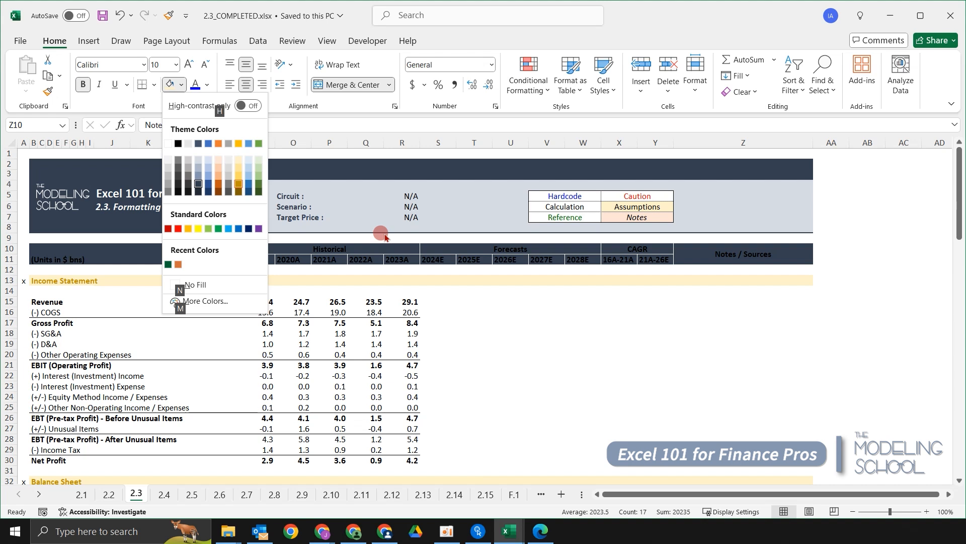
Look through the Standard and Custom choices for more fill colours and leave without applying one.
{"action": "left_click", "coordinate": [198, 302]}
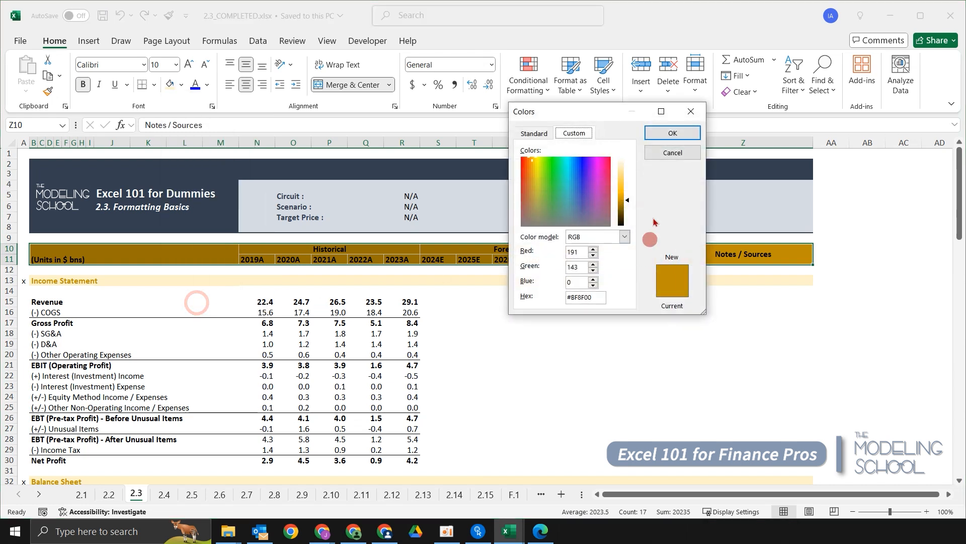
{"action": "left_click", "coordinate": [549, 133]}
{"action": "left_click", "coordinate": [557, 134]}
{"action": "left_click", "coordinate": [546, 135]}
{"action": "left_click", "coordinate": [664, 153]}
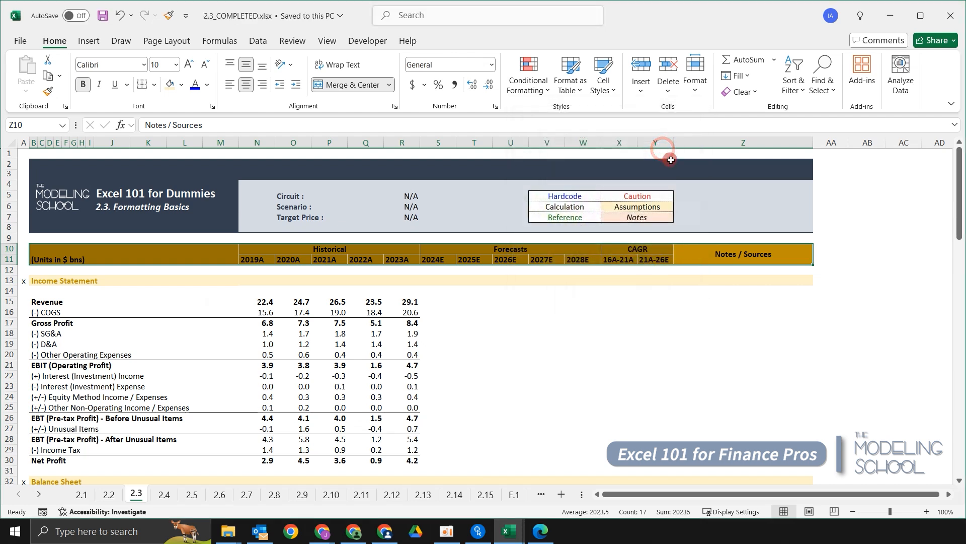
Fill the header band B10:Z11 with the dark blue-gray theme colour that matches the title banner.
{"action": "key", "text": "h"}
{"action": "key", "text": "h"}
{"action": "key", "text": "Down"}
{"action": "key", "text": "Down"}
{"action": "key", "text": "Down"}
{"action": "key", "text": "Down"}
{"action": "key", "text": "Right"}
{"action": "key", "text": "Right"}
{"action": "key", "text": "Right"}
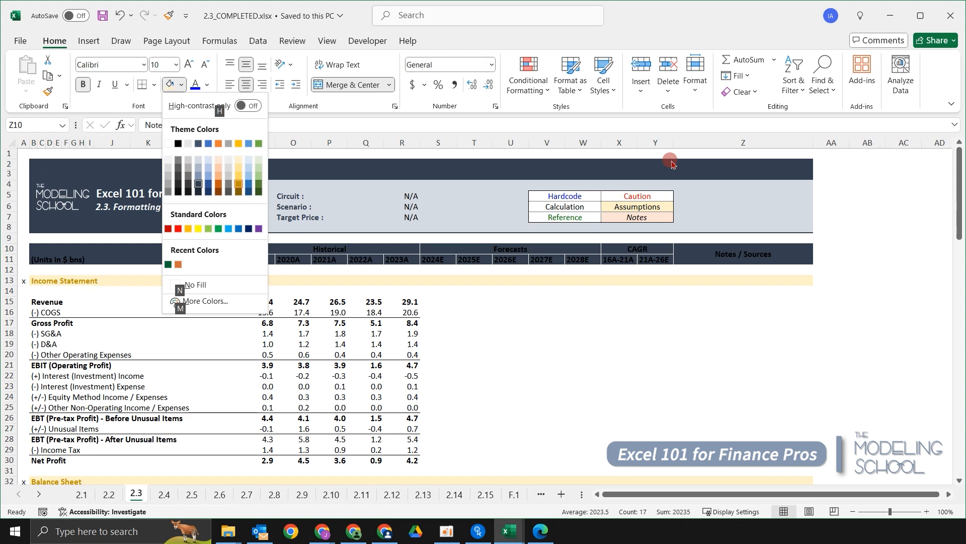
{"action": "key", "text": "Return"}
Look across the recoloured header row from Notes / Sources back to the units label.
{"action": "key", "text": "Right"}
{"action": "key", "text": "Left"}
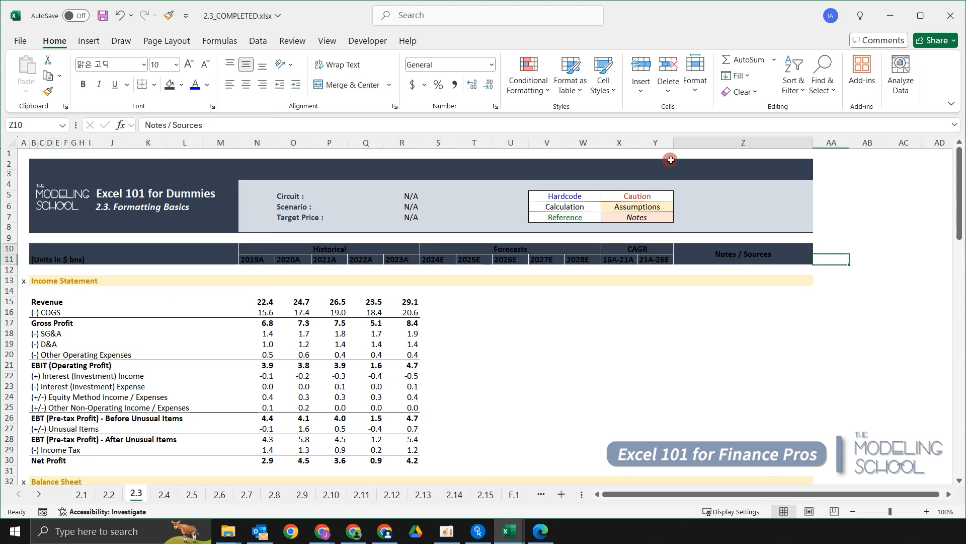
{"action": "key", "text": "Left"}
{"action": "key", "text": "Left"}
{"action": "key", "text": "Left"}
{"action": "key", "text": "Left"}
{"action": "key", "text": "Left"}
{"action": "key", "text": "Left"}
{"action": "key", "text": "Left"}
{"action": "key", "text": "Left"}
{"action": "key", "text": "Left"}
{"action": "key", "text": "Left"}
{"action": "key", "text": "Left"}
{"action": "key", "text": "Left"}
{"action": "key", "text": "Left"}
{"action": "key", "text": "Left"}
{"action": "key", "text": "Left"}
{"action": "key", "text": "Left"}
{"action": "key", "text": "Left"}
{"action": "key", "text": "Left"}
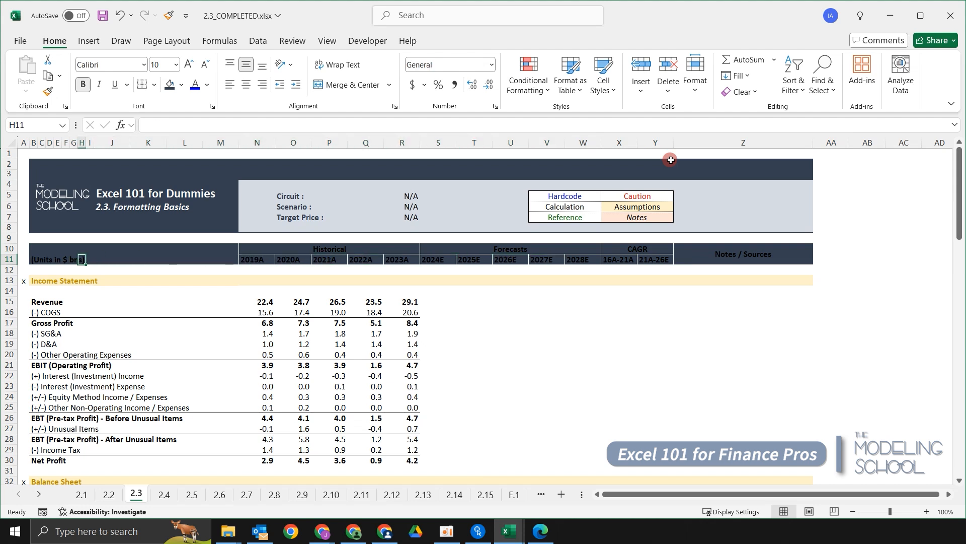
Go to cell Z13 at the far end of the Income Statement section band.
{"action": "key", "text": "Down"}
{"action": "key", "text": "Down"}
{"action": "key", "text": "Right"}
{"action": "key", "text": "Right"}
{"action": "key", "text": "Right"}
{"action": "key", "text": "Right"}
{"action": "key", "text": "Right"}
{"action": "key", "text": "Right"}
{"action": "key", "text": "Right"}
{"action": "key", "text": "Right"}
{"action": "key", "text": "Right"}
{"action": "key", "text": "Right"}
{"action": "key", "text": "Right"}
{"action": "key", "text": "Right"}
{"action": "key", "text": "Right"}
{"action": "key", "text": "Right"}
{"action": "key", "text": "Right"}
{"action": "key", "text": "Right"}
{"action": "key", "text": "Right"}
{"action": "key", "text": "Right"}
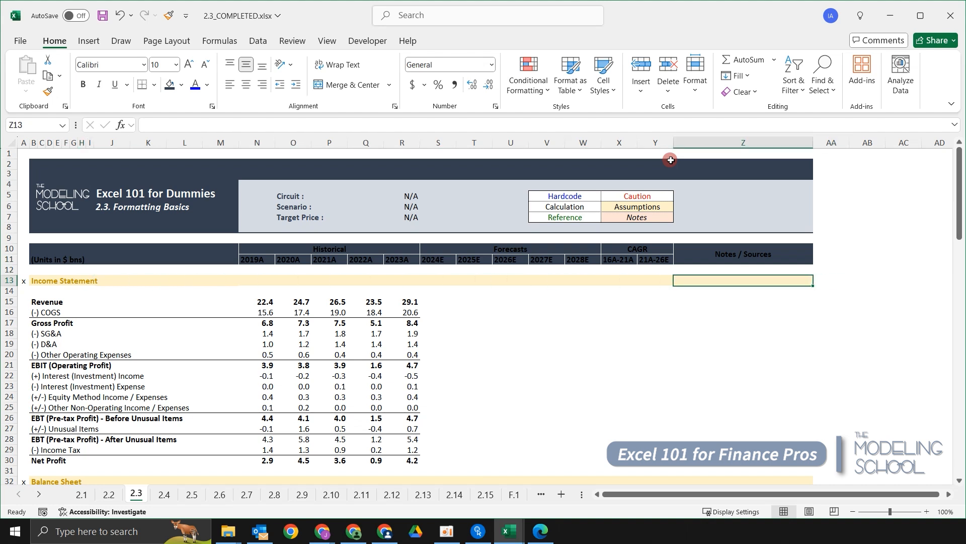
{"action": "key", "text": "ctrl+shift+Left"}
{"action": "key", "text": "Right"}
{"action": "key", "text": "Left"}
{"action": "key", "text": "ctrl+shift+Left"}
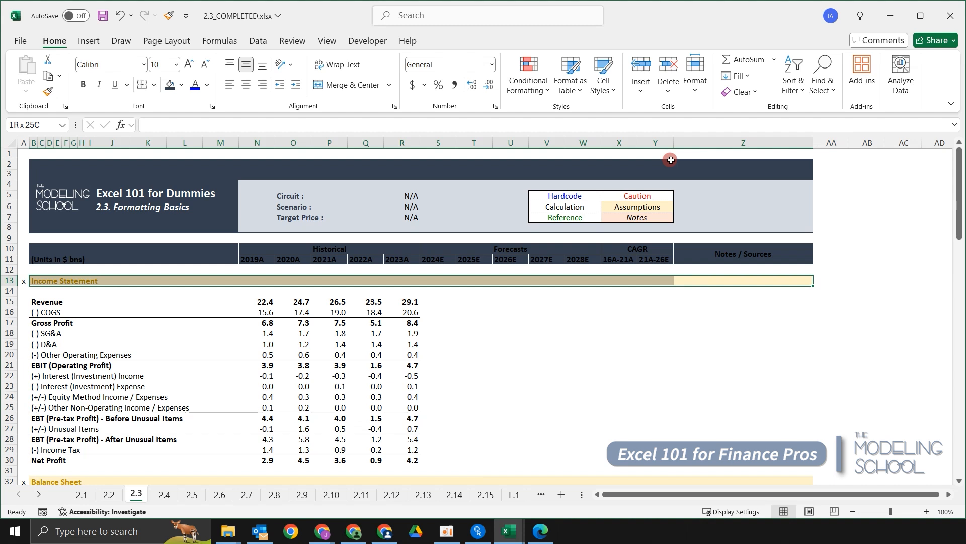
{"action": "key", "text": "Right"}
{"action": "key", "text": "Left"}
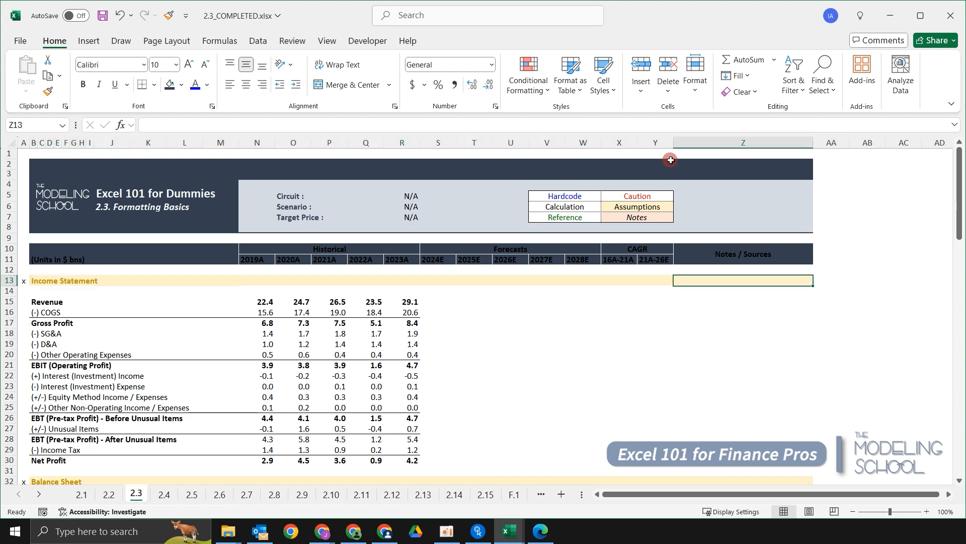
Fill the Income Statement section band B13:Z13 with the light blue-gray theme colour that matches the panel below the title banner.
{"action": "key", "text": "ctrl+shift+Left"}
{"action": "key", "text": "alt"}
{"action": "key", "text": "h"}
{"action": "key", "text": "h"}
{"action": "key", "text": "Down"}
{"action": "key", "text": "Down"}
{"action": "key", "text": "Left"}
{"action": "key", "text": "Left"}
{"action": "key", "text": "Left"}
{"action": "key", "text": "Left"}
{"action": "key", "text": "Left"}
{"action": "key", "text": "Left"}
{"action": "key", "text": "Left"}
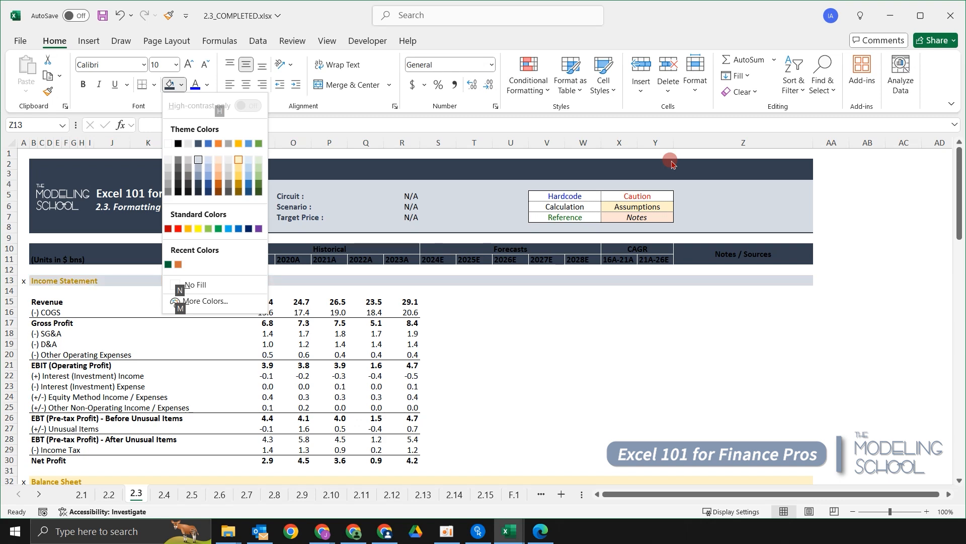
{"action": "key", "text": "Return"}
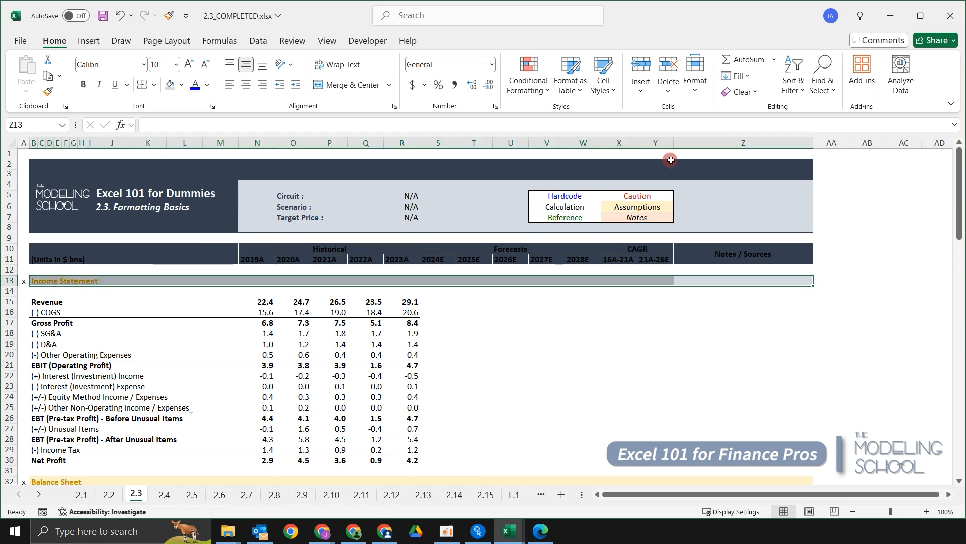
Go to cell Z32 at the far end of the Balance Sheet section band.
{"action": "scroll", "coordinate": [672, 234], "scroll_direction": "down", "scroll_amount": 3}
{"action": "scroll", "coordinate": [672, 233], "scroll_direction": "down", "scroll_amount": 5}
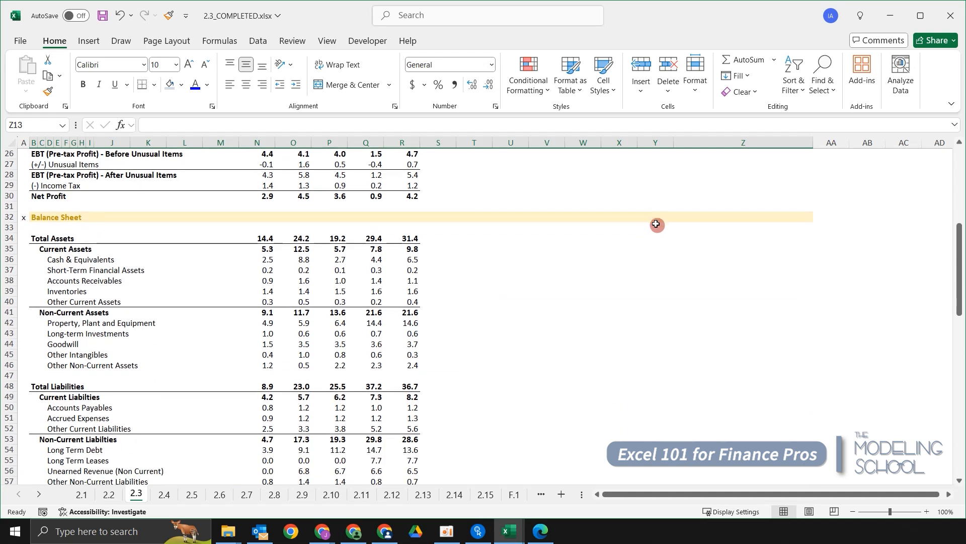
{"action": "scroll", "coordinate": [570, 216], "scroll_direction": "down", "scroll_amount": 1}
{"action": "scroll", "coordinate": [570, 216], "scroll_direction": "up", "scroll_amount": 2}
{"action": "left_click", "coordinate": [720, 252]}
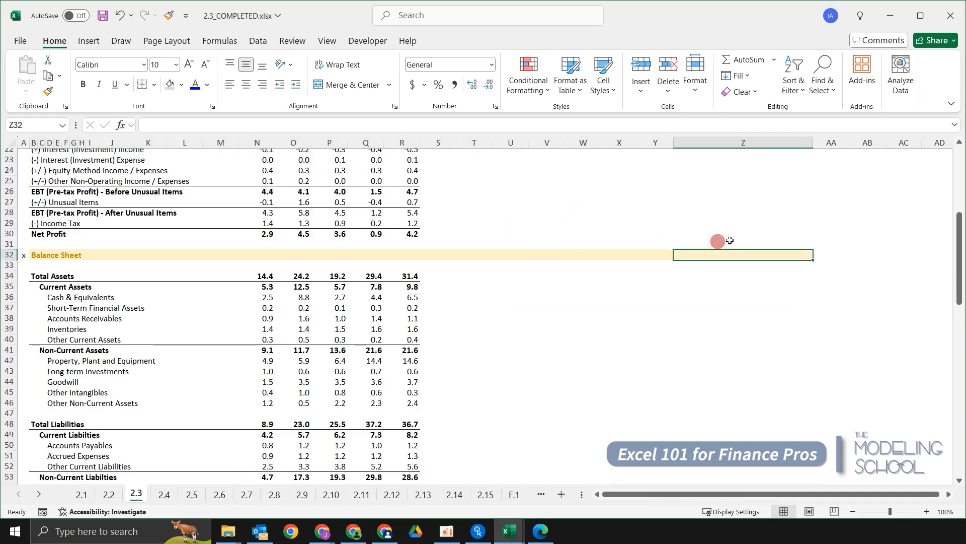
Try to select the Balance Sheet section band by starting at its label in B32 and extending across the row.
{"action": "key", "text": "Left"}
{"action": "key", "text": "Left"}
{"action": "key", "text": "Left"}
{"action": "key", "text": "Left"}
{"action": "key", "text": "Left"}
{"action": "key", "text": "Left"}
{"action": "key", "text": "Left"}
{"action": "key", "text": "Left"}
{"action": "key", "text": "Left"}
{"action": "key", "text": "Left"}
{"action": "key", "text": "Left"}
{"action": "key", "text": "Left"}
{"action": "key", "text": "Left"}
{"action": "key", "text": "Left"}
{"action": "key", "text": "Left"}
{"action": "key", "text": "Left"}
{"action": "key", "text": "Left"}
{"action": "key", "text": "Left"}
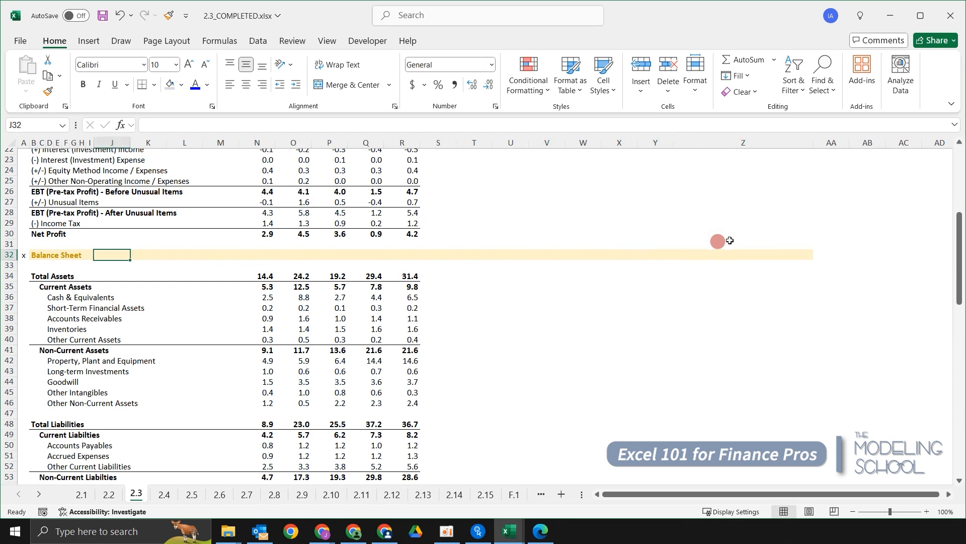
{"action": "key", "text": "Left"}
{"action": "key", "text": "Left"}
{"action": "key", "text": "Left"}
{"action": "key", "text": "Left"}
{"action": "key", "text": "Left"}
{"action": "key", "text": "Left"}
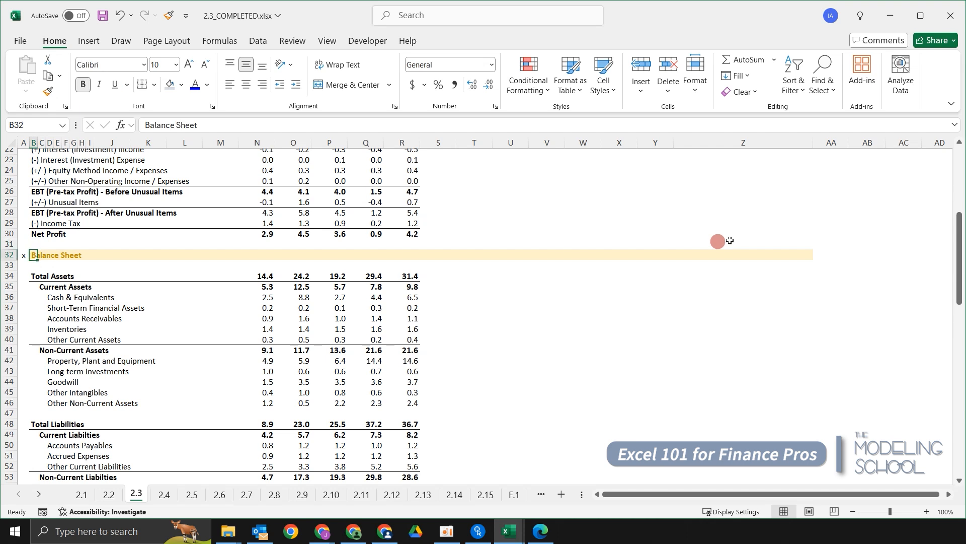
{"action": "key", "text": "ctrl+shift+Right"}
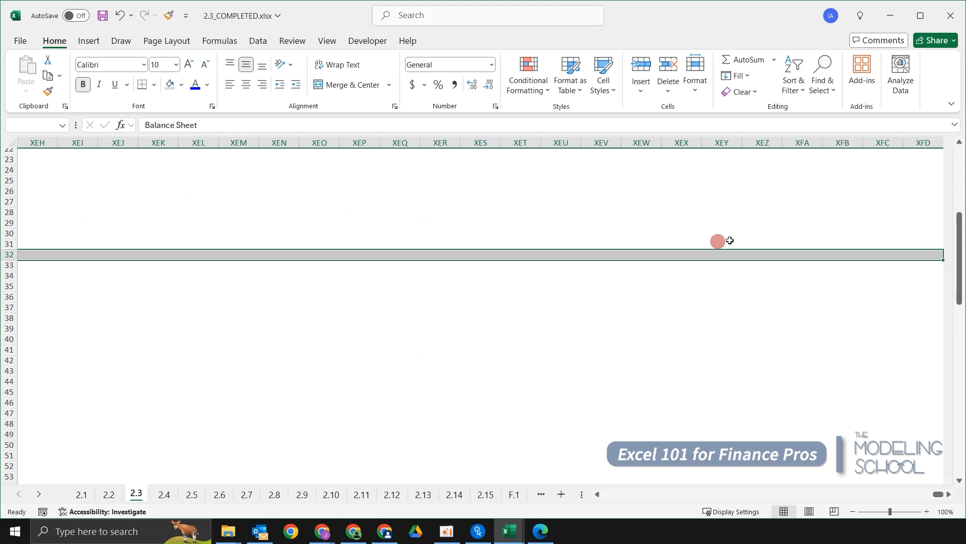
Drop the row selection and return along row 32 to cell Z32.
{"action": "key", "text": "Right"}
{"action": "key", "text": "Right"}
{"action": "key", "text": "Right"}
{"action": "key", "text": "Right"}
{"action": "key", "text": "Right"}
{"action": "key", "text": "Right"}
{"action": "key", "text": "Right"}
{"action": "key", "text": "Right"}
{"action": "key", "text": "Right"}
{"action": "key", "text": "Right"}
{"action": "key", "text": "Right"}
{"action": "key", "text": "Right"}
{"action": "key", "text": "Right"}
{"action": "key", "text": "Right"}
{"action": "key", "text": "Right"}
{"action": "key", "text": "Right"}
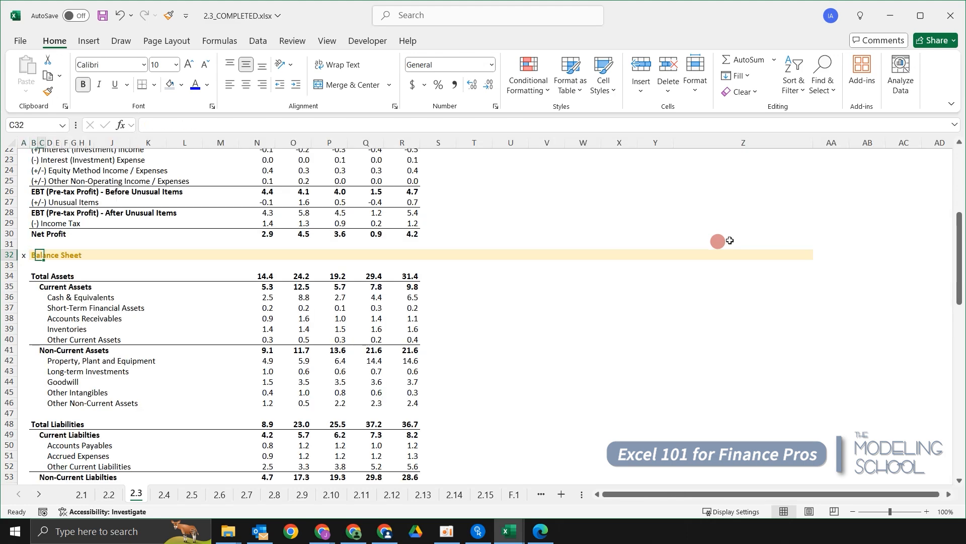
{"action": "key", "text": "Right"}
{"action": "key", "text": "Right"}
{"action": "key", "text": "Right"}
{"action": "key", "text": "Right"}
{"action": "key", "text": "Right"}
{"action": "key", "text": "Right"}
{"action": "key", "text": "Right"}
{"action": "key", "text": "Right"}
{"action": "key", "text": "Right"}
{"action": "key", "text": "Right"}
{"action": "key", "text": "Left"}
{"action": "key", "text": "Left"}
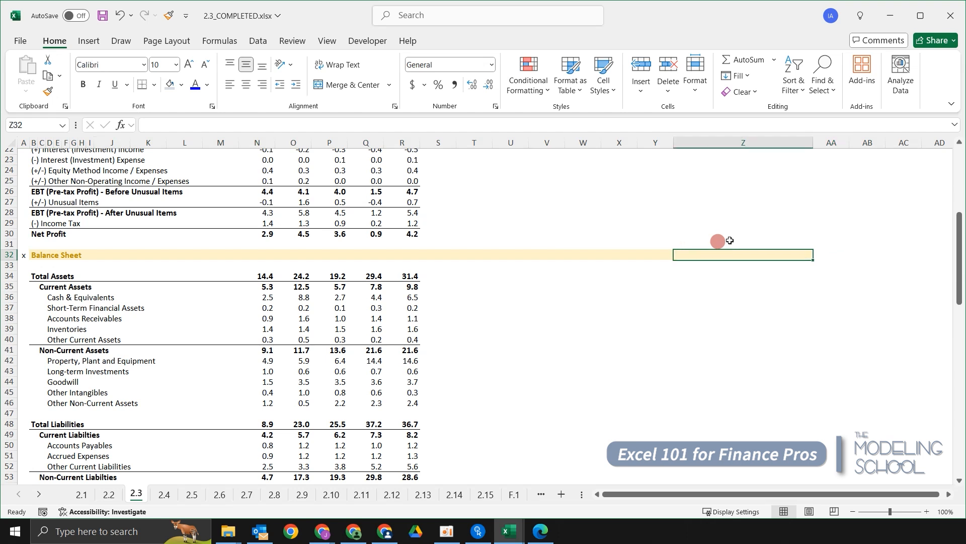
{"action": "key", "text": "Right"}
{"action": "key", "text": "Left"}
Fill the Balance Sheet section band B32:Z32 with the same light blue-gray theme colour as the Income Statement band.
{"action": "key", "text": "ctrl+shift+Left"}
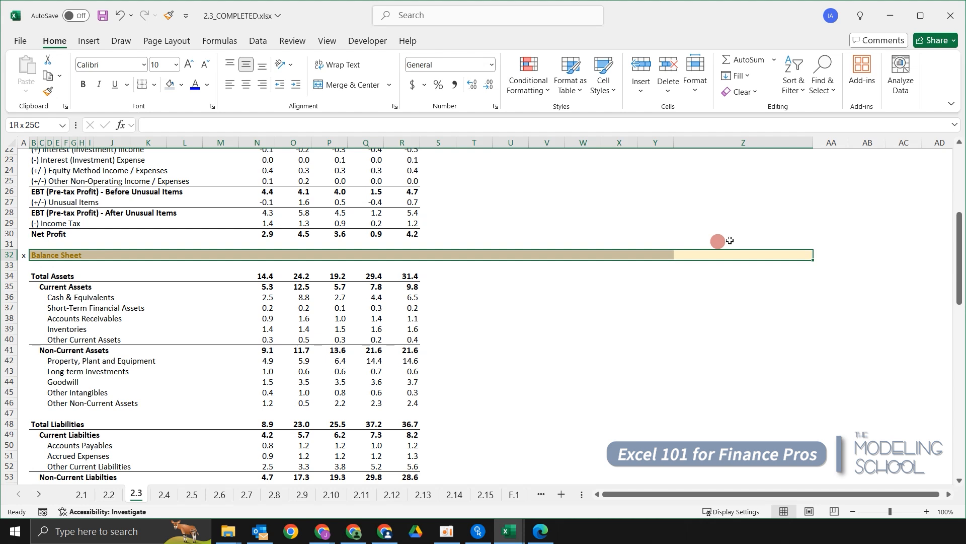
{"action": "key", "text": "alt"}
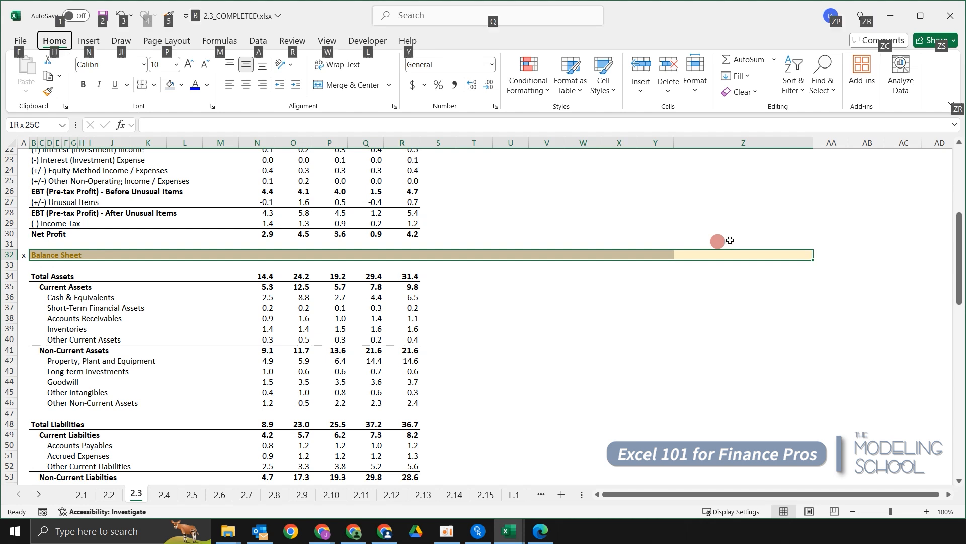
{"action": "key", "text": "h"}
{"action": "key", "text": "h"}
{"action": "key", "text": "Left"}
{"action": "key", "text": "Left"}
{"action": "key", "text": "Left"}
{"action": "key", "text": "Left"}
{"action": "key", "text": "Left"}
{"action": "key", "text": "Left"}
{"action": "key", "text": "Left"}
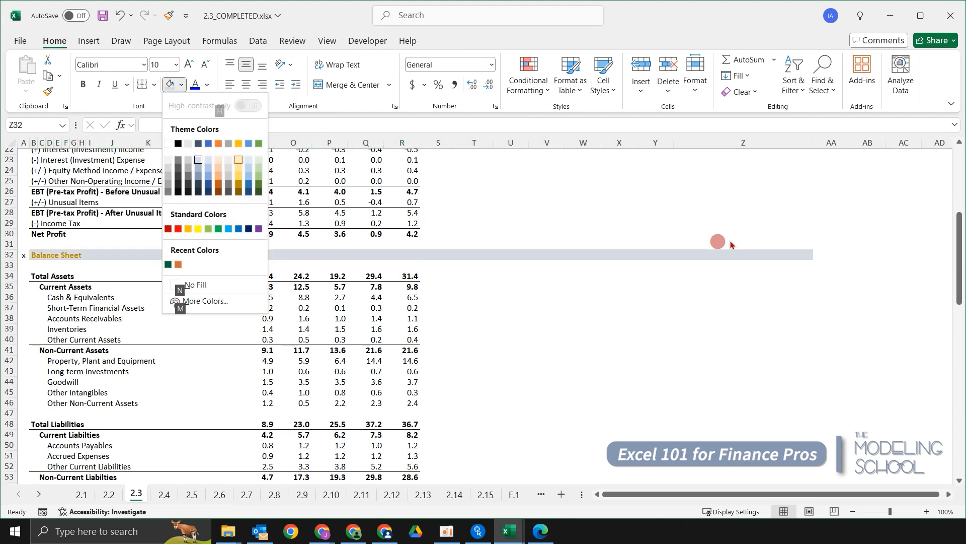
{"action": "key", "text": "Return"}
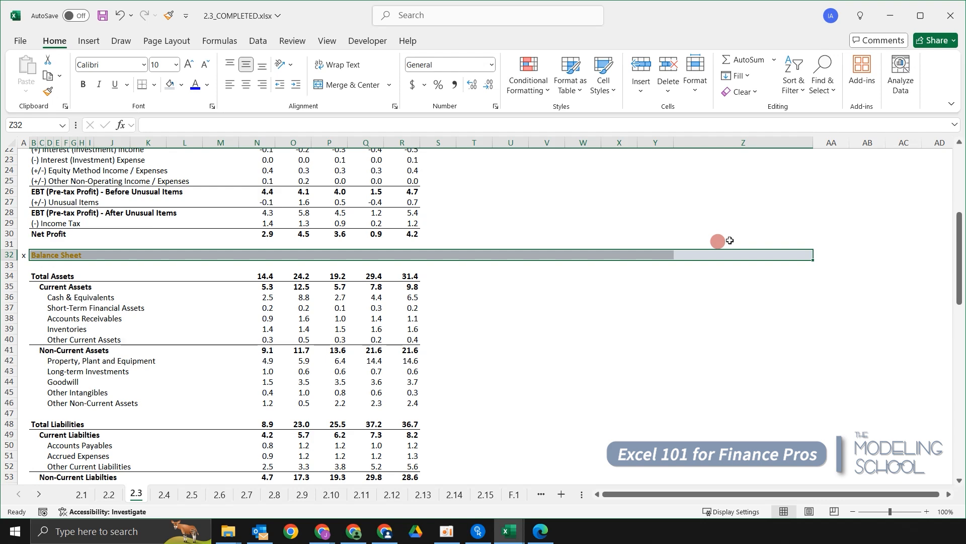
Go to cell Z67 at the far end of the Cash Flow Statement section band.
{"action": "key", "text": "Down"}
{"action": "key", "text": "Down"}
{"action": "key", "text": "Down"}
{"action": "key", "text": "Down"}
{"action": "key", "text": "Down"}
{"action": "key", "text": "Down"}
{"action": "key", "text": "Down"}
{"action": "key", "text": "Down"}
{"action": "key", "text": "Down"}
{"action": "key", "text": "Down"}
{"action": "key", "text": "Down"}
{"action": "key", "text": "Down"}
{"action": "key", "text": "Down"}
{"action": "key", "text": "Down"}
{"action": "key", "text": "Down"}
{"action": "key", "text": "Down"}
{"action": "key", "text": "Down"}
{"action": "key", "text": "Down"}
{"action": "key", "text": "Down"}
{"action": "key", "text": "Down"}
{"action": "key", "text": "Down"}
{"action": "key", "text": "Down"}
{"action": "key", "text": "Down"}
{"action": "key", "text": "Down"}
{"action": "key", "text": "Down"}
{"action": "key", "text": "Down"}
{"action": "key", "text": "Down"}
{"action": "key", "text": "Down"}
{"action": "key", "text": "Down"}
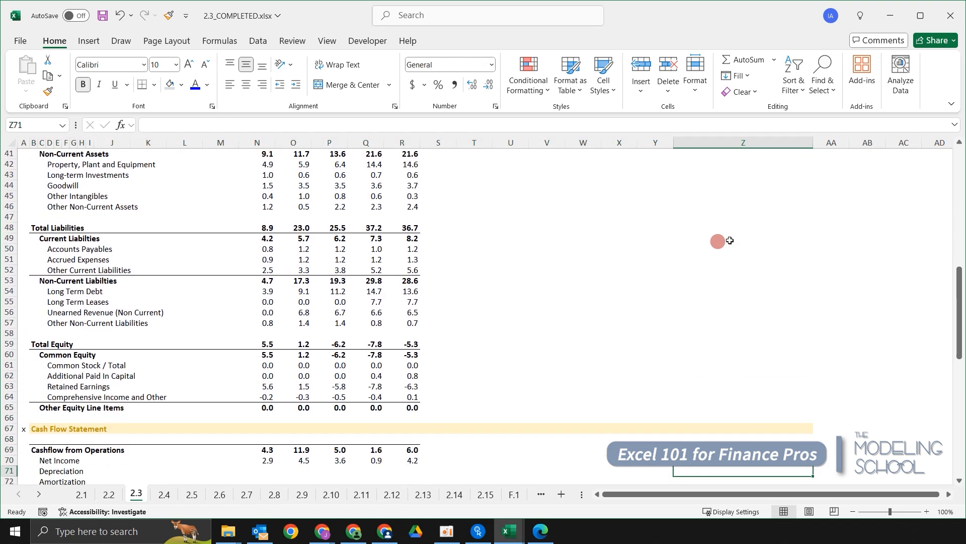
{"action": "key", "text": "Up"}
{"action": "key", "text": "Up"}
{"action": "key", "text": "Up"}
{"action": "key", "text": "Up"}
{"action": "key", "text": "Up"}
{"action": "key", "text": "Up"}
{"action": "key", "text": "Up"}
{"action": "key", "text": "Up"}
{"action": "key", "text": "Up"}
{"action": "key", "text": "Up"}
{"action": "key", "text": "Up"}
{"action": "key", "text": "Up"}
{"action": "key", "text": "Up"}
{"action": "key", "text": "Up"}
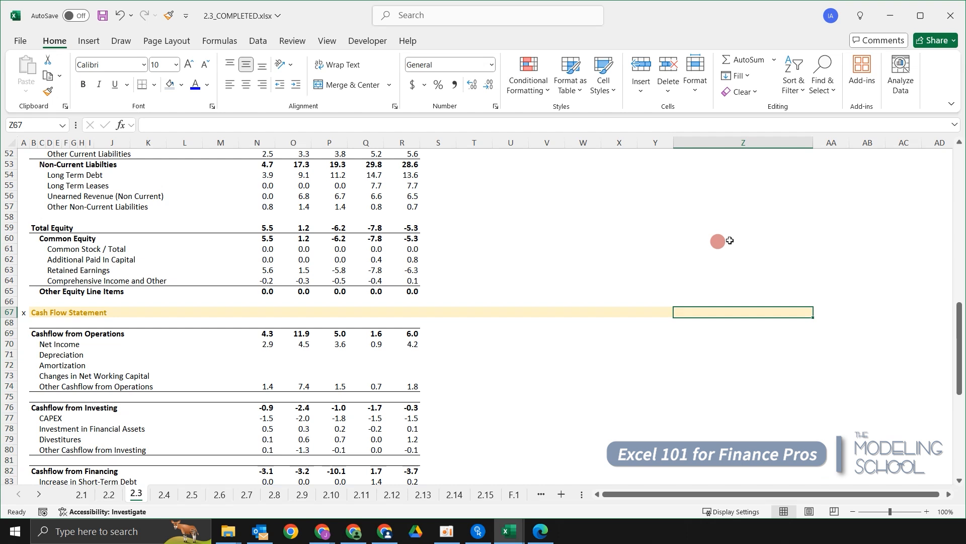
Fill the Cash Flow Statement section band B67:Z67 with the same light blue-gray theme colour as the other section bands.
{"action": "key", "text": "ctrl+shift+Left"}
{"action": "key", "text": "alt"}
{"action": "key", "text": "h"}
{"action": "key", "text": "h"}
{"action": "key", "text": "Down"}
{"action": "key", "text": "Left"}
{"action": "key", "text": "Left"}
{"action": "key", "text": "Left"}
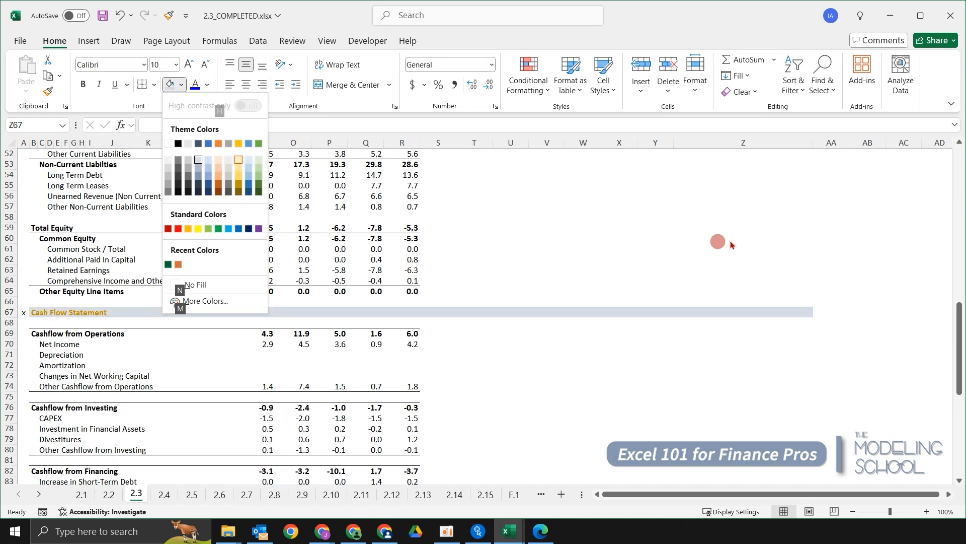
{"action": "key", "text": "Return"}
Return to the top of the sheet and go to the Notes / Sources header cell Z10.
{"action": "key", "text": "Up"}
{"action": "key", "text": "ctrl+Up"}
{"action": "key", "text": "ctrl+Up"}
{"action": "key", "text": "Left"}
{"action": "key", "text": "Down"}
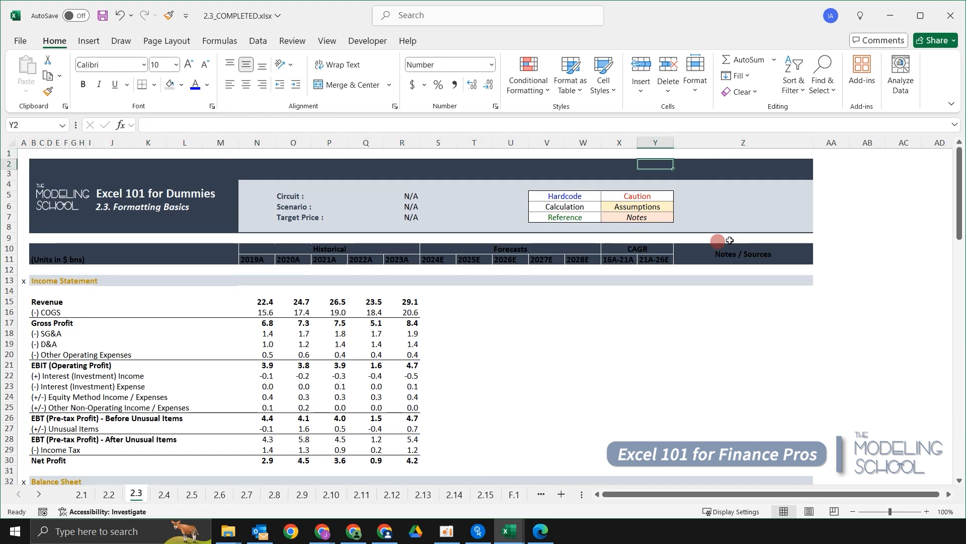
{"action": "key", "text": "alt+Tab"}
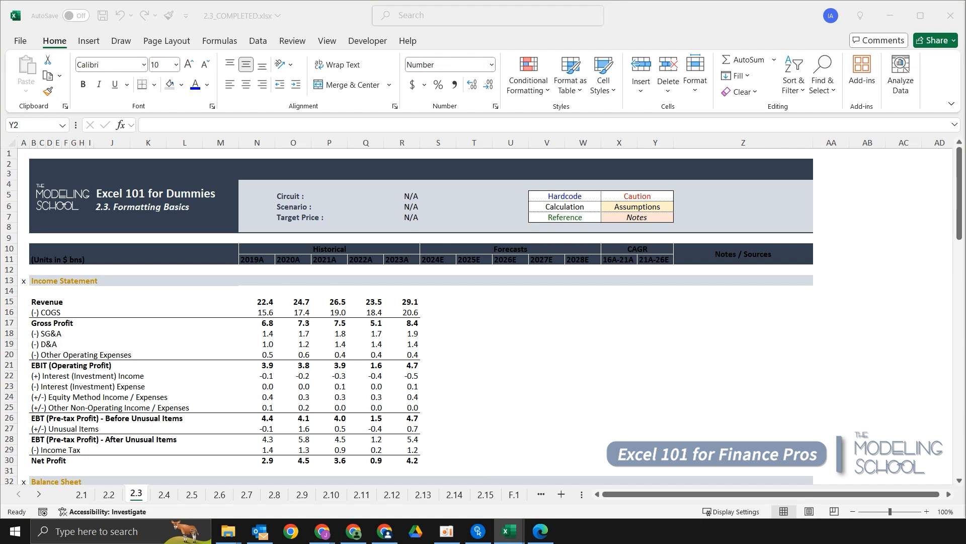
{"action": "left_click", "coordinate": [833, 328]}
{"action": "left_click", "coordinate": [789, 322]}
{"action": "key", "text": "Up"}
{"action": "key", "text": "Up"}
{"action": "key", "text": "Up"}
{"action": "key", "text": "Up"}
{"action": "key", "text": "Up"}
{"action": "key", "text": "Up"}
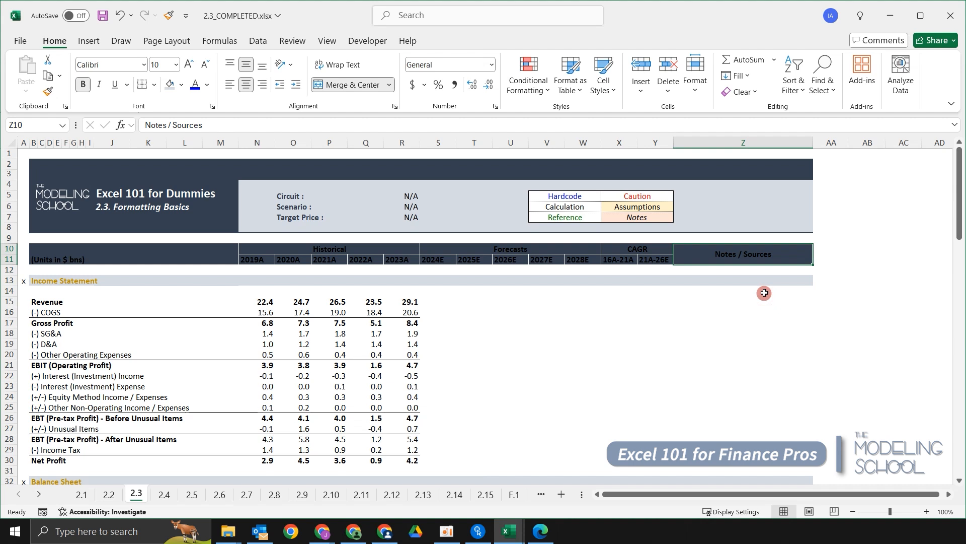
Set the font colour of the whole table header B10:Z11, from units label to Notes / Sources, to white.
{"action": "key", "text": "ctrl+shift+Left"}
{"action": "key", "text": "ctrl+shift+Left"}
{"action": "key", "text": "ctrl+shift+Left"}
{"action": "key", "text": "ctrl+shift+Left"}
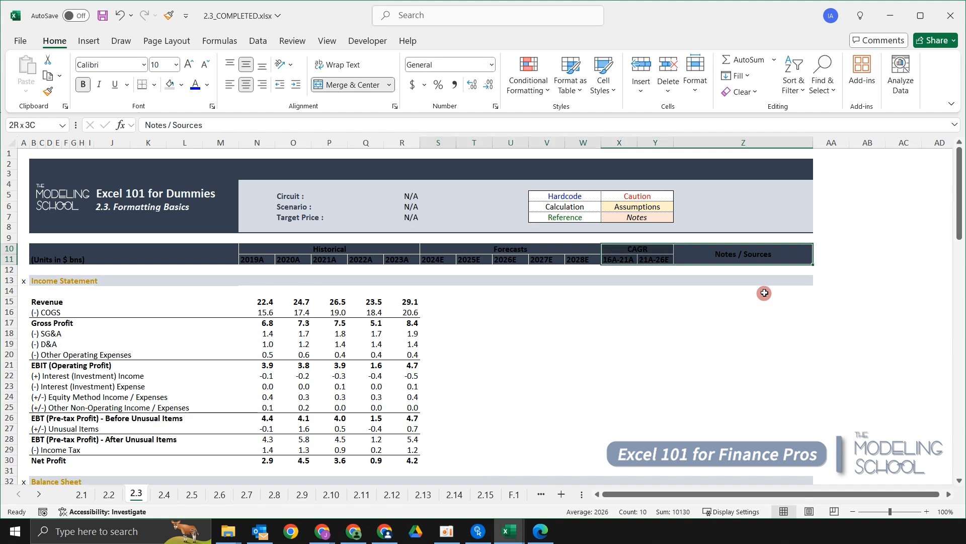
{"action": "key", "text": "shift+Right"}
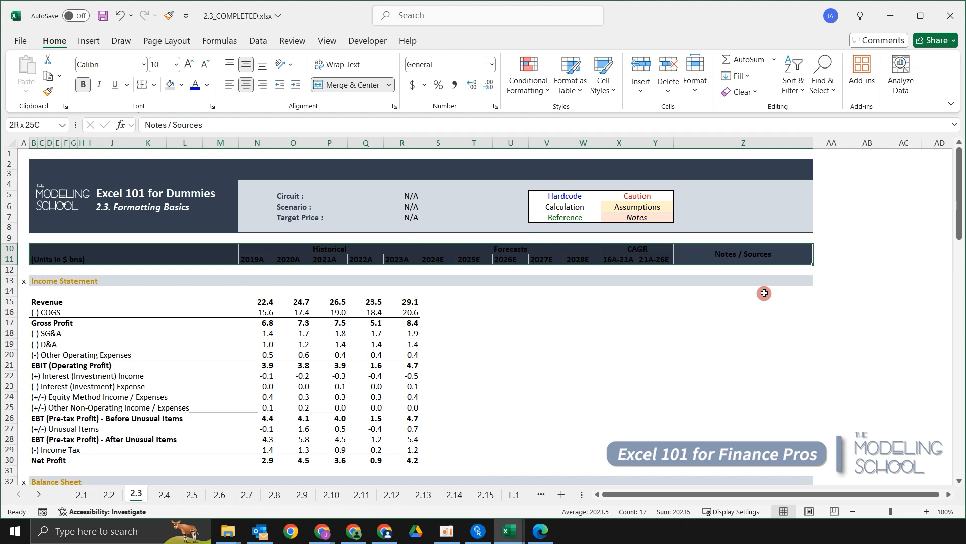
{"action": "key", "text": "alt"}
{"action": "key", "text": "h"}
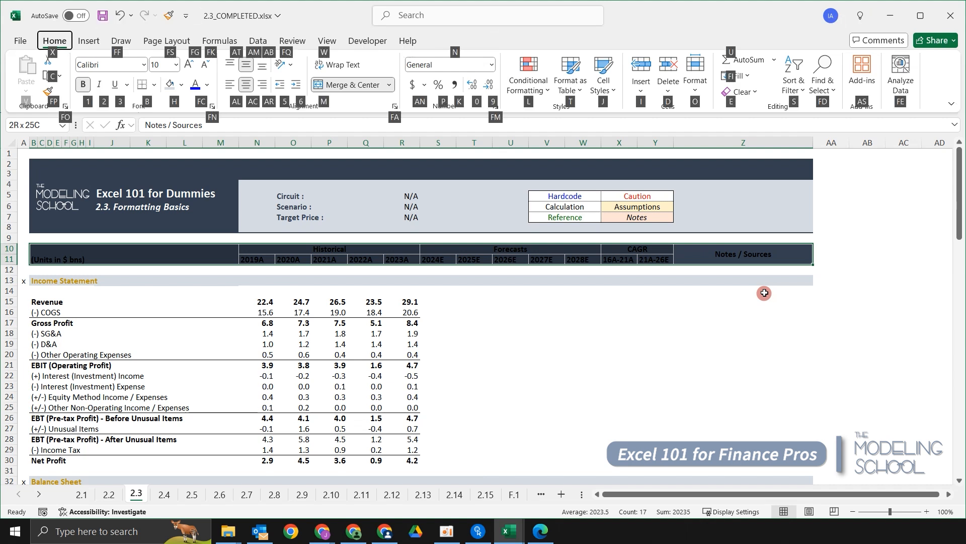
{"action": "key", "text": "f"}
{"action": "key", "text": "c"}
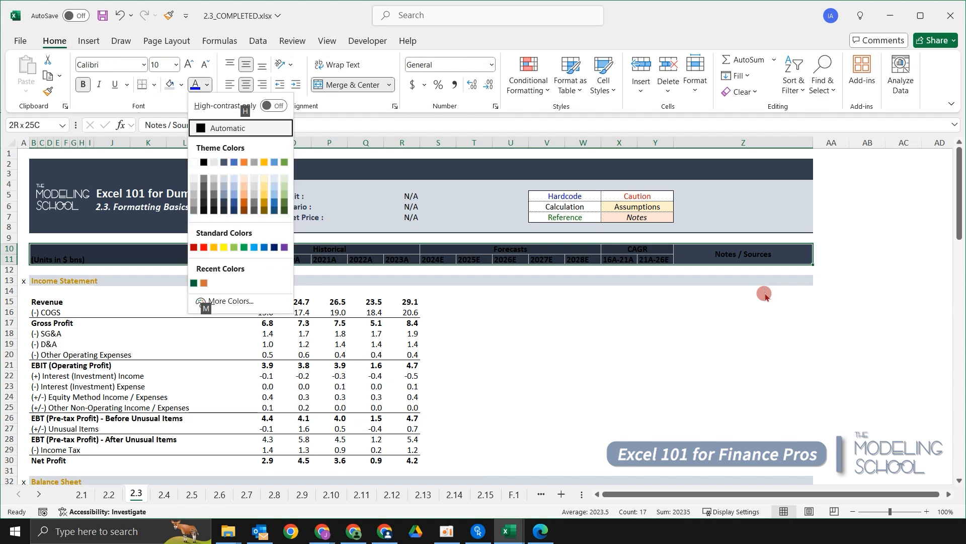
{"action": "key", "text": "Down"}
{"action": "key", "text": "Down"}
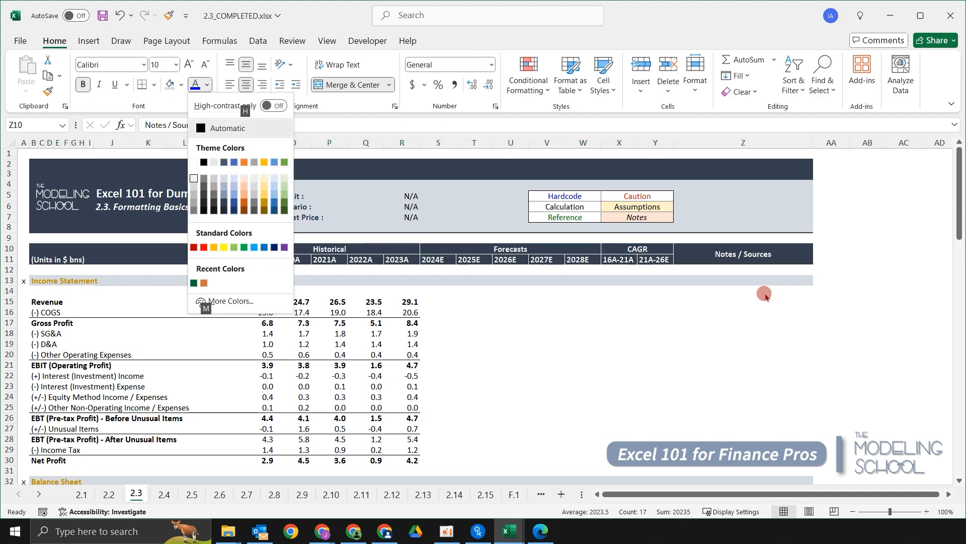
{"action": "key", "text": "Right"}
{"action": "key", "text": "Right"}
{"action": "key", "text": "Down"}
{"action": "key", "text": "Left"}
{"action": "key", "text": "Left"}
{"action": "key", "text": "Up"}
{"action": "key", "text": "Left"}
{"action": "key", "text": "Left"}
{"action": "key", "text": "Left"}
{"action": "key", "text": "Left"}
{"action": "key", "text": "Left"}
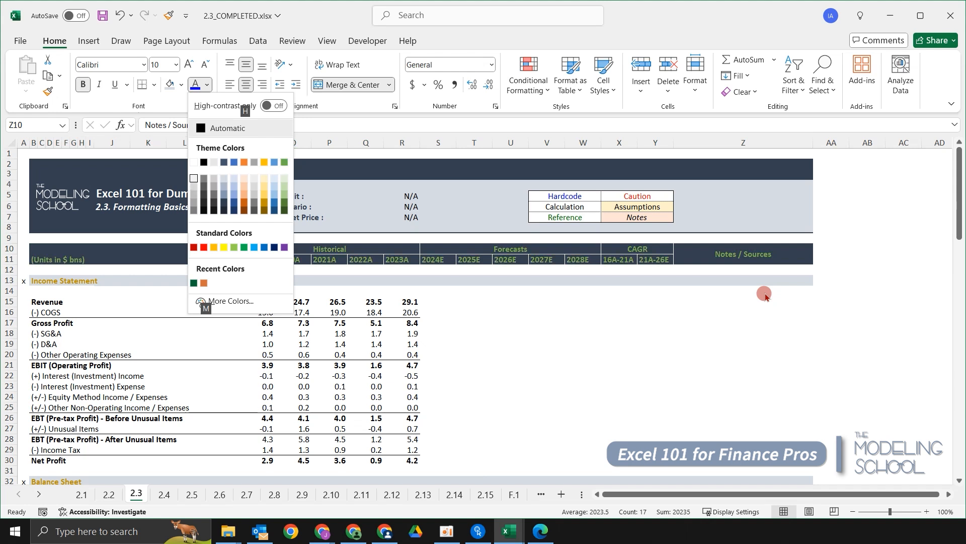
{"action": "key", "text": "Left"}
{"action": "key", "text": "Left"}
{"action": "key", "text": "Left"}
{"action": "key", "text": "Left"}
{"action": "key", "text": "Left"}
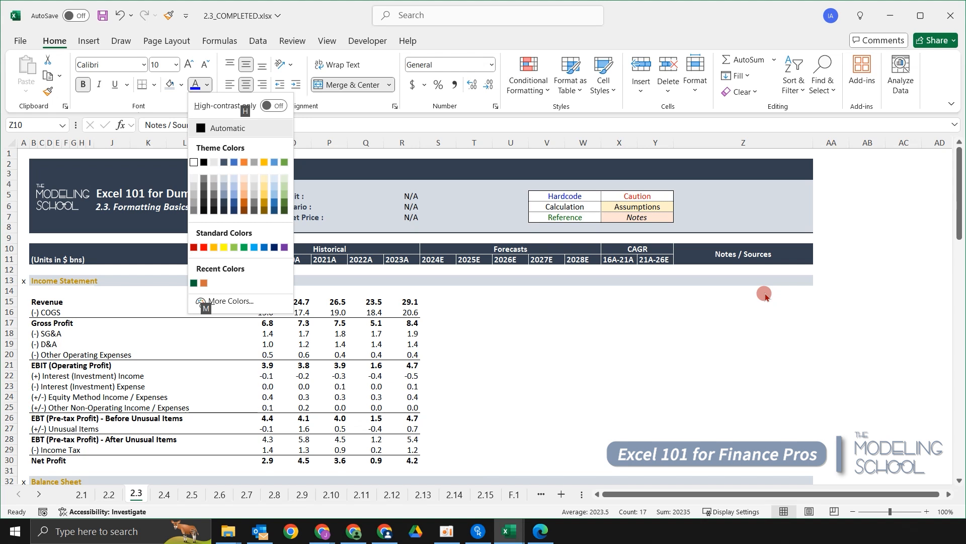
{"action": "key", "text": "Return"}
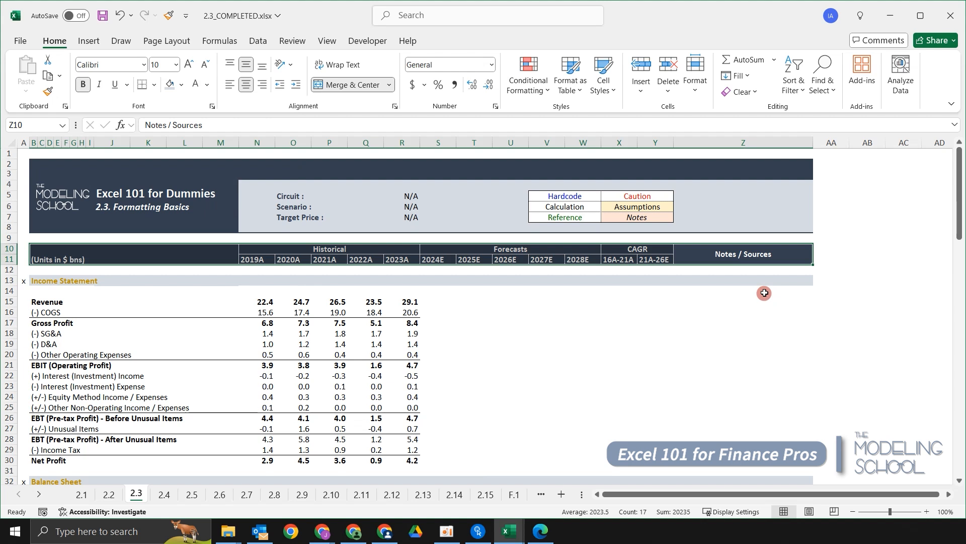
Set the font colour of the Income Statement section band B13:Z13 to the dark blue-gray theme colour.
{"action": "key", "text": "Down"}
{"action": "key", "text": "Down"}
{"action": "key", "text": "Down"}
{"action": "key", "text": "Down"}
{"action": "key", "text": "Down"}
{"action": "key", "text": "Up"}
{"action": "key", "text": "Up"}
{"action": "key", "text": "Up"}
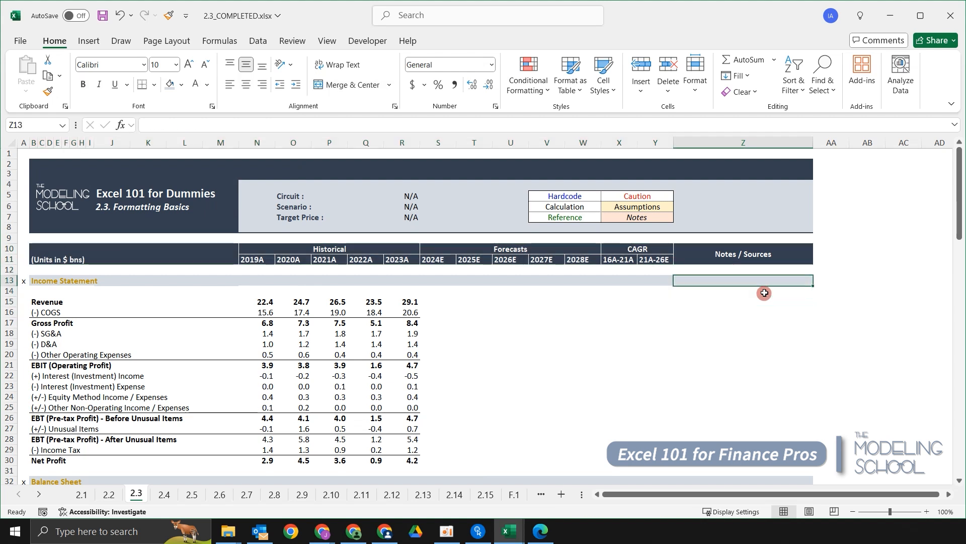
{"action": "key", "text": "ctrl+shift+Left"}
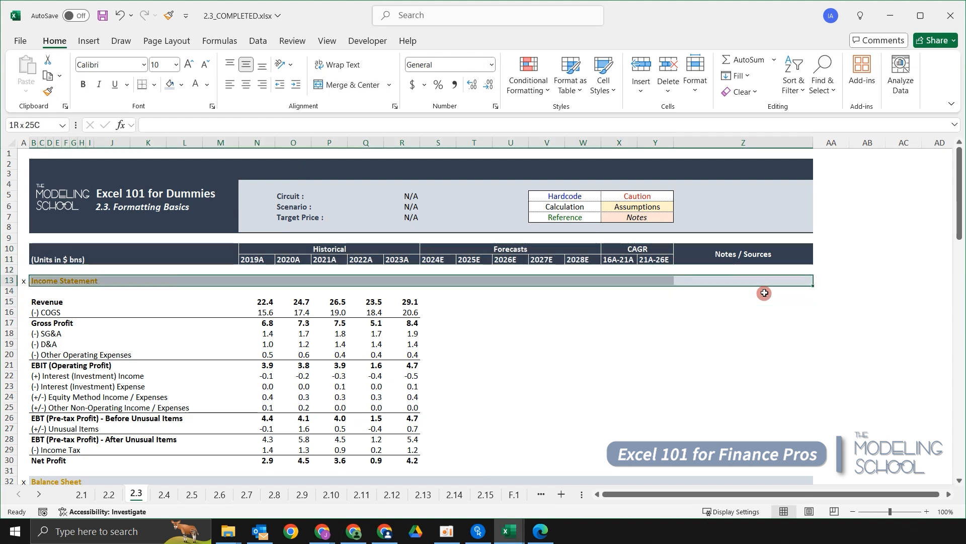
{"action": "key", "text": "alt"}
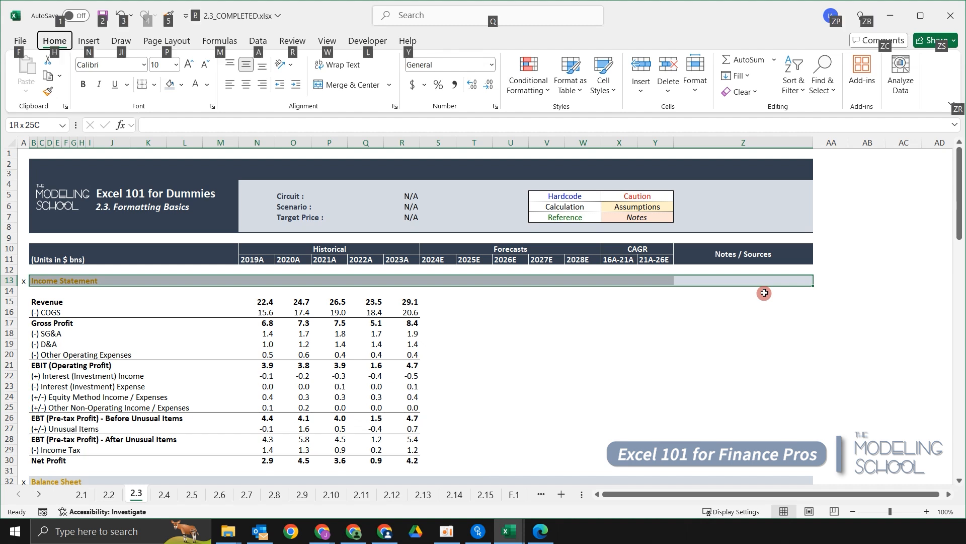
{"action": "key", "text": "h"}
{"action": "key", "text": "f"}
{"action": "key", "text": "c"}
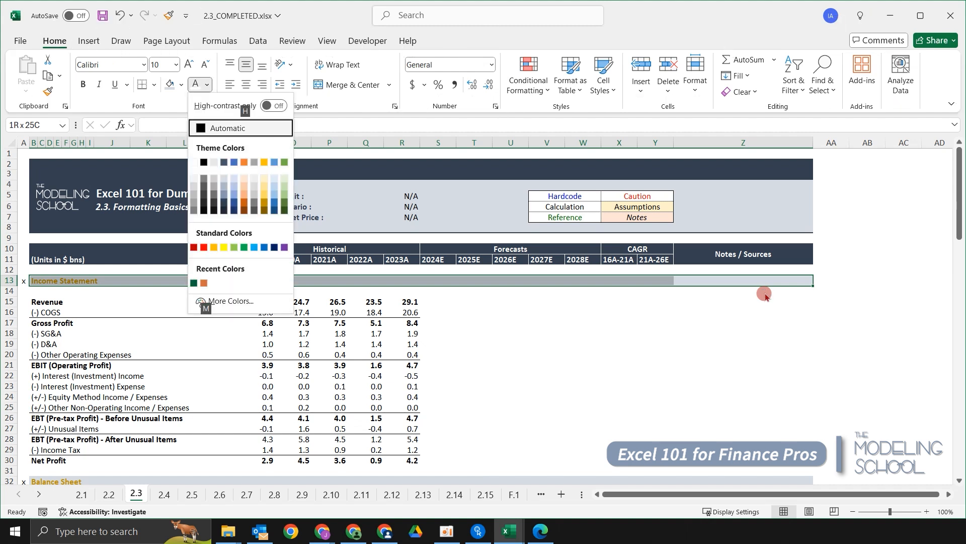
{"action": "key", "text": "Down"}
{"action": "key", "text": "Down"}
{"action": "key", "text": "Down"}
{"action": "key", "text": "Right"}
{"action": "key", "text": "Right"}
{"action": "key", "text": "Right"}
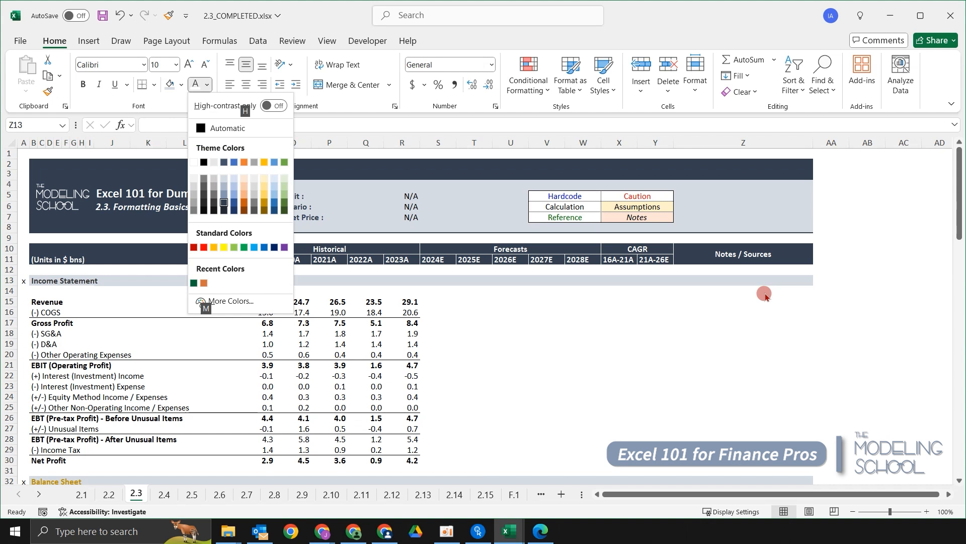
{"action": "key", "text": "Return"}
Set the font colour of the Balance Sheet section band B32:Z32 to the same dark blue-gray as the Income Statement band.
{"action": "key", "text": "Down"}
{"action": "key", "text": "Down"}
{"action": "key", "text": "Down"}
{"action": "key", "text": "Down"}
{"action": "key", "text": "Down"}
{"action": "key", "text": "Down"}
{"action": "key", "text": "Down"}
{"action": "key", "text": "Down"}
{"action": "key", "text": "Down"}
{"action": "key", "text": "Down"}
{"action": "key", "text": "Down"}
{"action": "key", "text": "Down"}
{"action": "key", "text": "Down"}
{"action": "key", "text": "Down"}
{"action": "key", "text": "Down"}
{"action": "key", "text": "Down"}
{"action": "key", "text": "Down"}
{"action": "key", "text": "Down"}
{"action": "key", "text": "Down"}
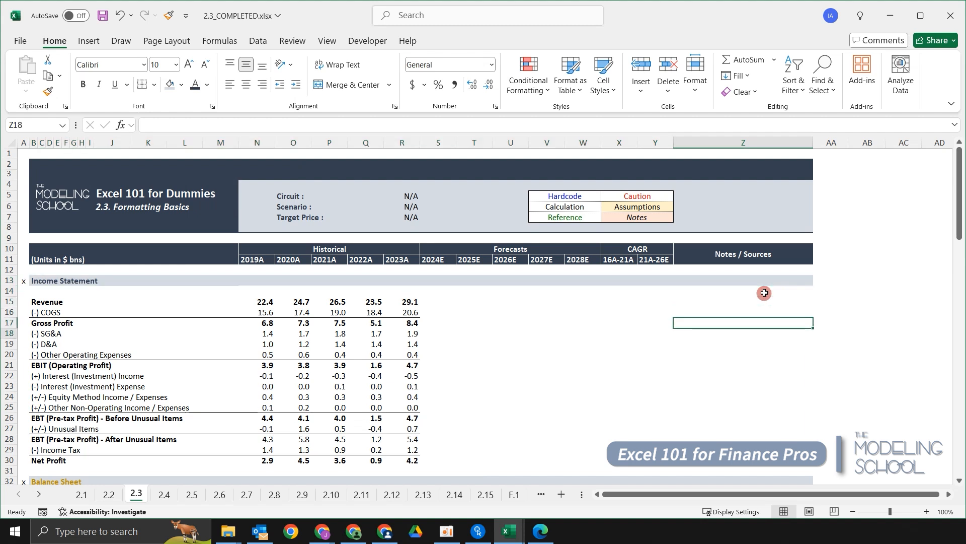
{"action": "key", "text": "Down"}
{"action": "key", "text": "Down"}
{"action": "key", "text": "Down"}
{"action": "key", "text": "Down"}
{"action": "key", "text": "Down"}
{"action": "key", "text": "Down"}
{"action": "key", "text": "Down"}
{"action": "key", "text": "Down"}
{"action": "key", "text": "Down"}
{"action": "key", "text": "Down"}
{"action": "key", "text": "Down"}
{"action": "key", "text": "Down"}
{"action": "key", "text": "Down"}
{"action": "key", "text": "Down"}
{"action": "key", "text": "Down"}
{"action": "key", "text": "Up"}
{"action": "key", "text": "Up"}
{"action": "key", "text": "Up"}
{"action": "key", "text": "Up"}
{"action": "key", "text": "Up"}
{"action": "key", "text": "Up"}
{"action": "key", "text": "Up"}
{"action": "key", "text": "Up"}
{"action": "key", "text": "Up"}
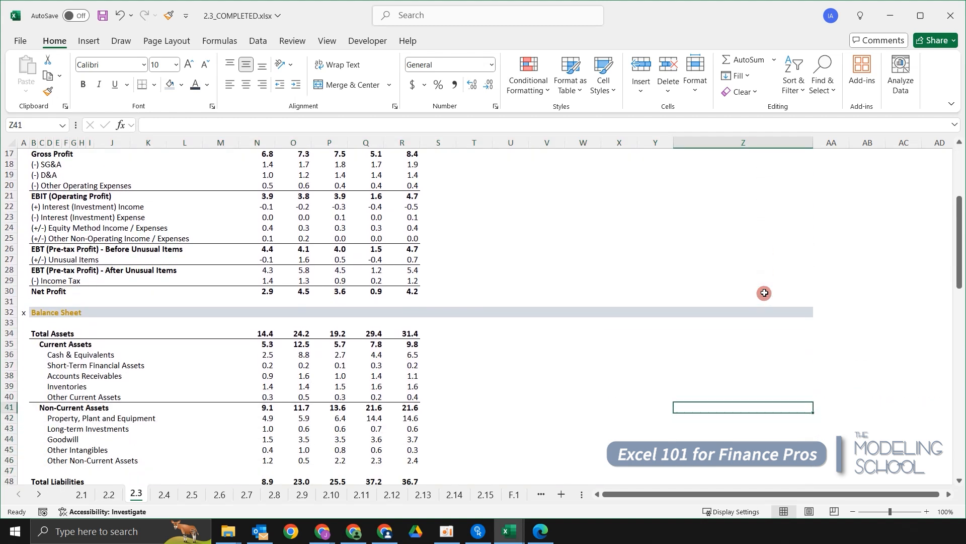
{"action": "key", "text": "Up"}
{"action": "key", "text": "Up"}
{"action": "key", "text": "Up"}
{"action": "key", "text": "Up"}
{"action": "key", "text": "Up"}
{"action": "key", "text": "Up"}
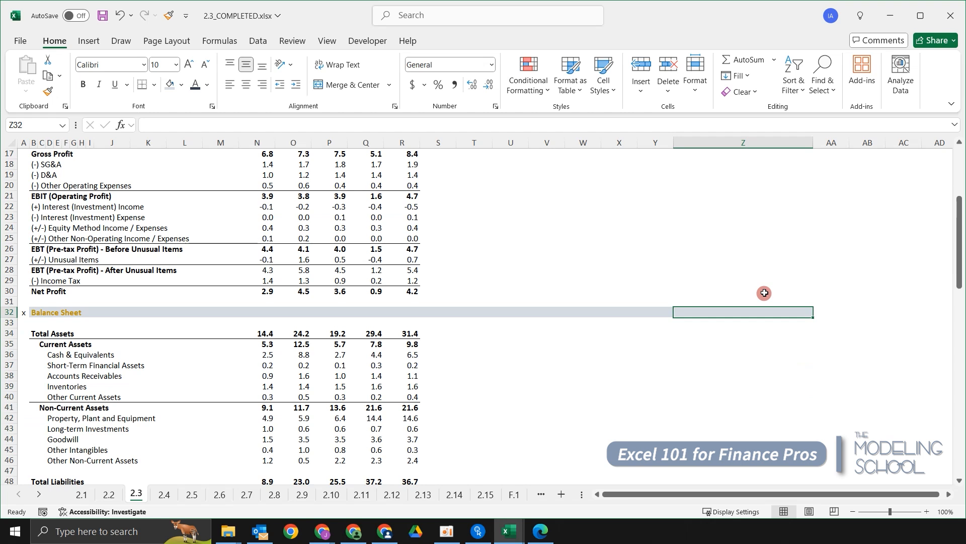
{"action": "key", "text": "shift+Left"}
{"action": "key", "text": "shift+Left"}
{"action": "key", "text": "shift+Left"}
{"action": "key", "text": "shift+Left"}
{"action": "key", "text": "shift+Left"}
{"action": "key", "text": "shift+Left"}
{"action": "key", "text": "shift+Left"}
{"action": "key", "text": "shift+Left"}
{"action": "key", "text": "shift+Left"}
{"action": "key", "text": "shift+Left"}
{"action": "key", "text": "shift+Left"}
{"action": "key", "text": "shift+Left"}
{"action": "key", "text": "shift+Left"}
{"action": "key", "text": "shift+Left"}
{"action": "key", "text": "shift+Left"}
{"action": "key", "text": "shift+Left"}
{"action": "key", "text": "shift+Left"}
{"action": "key", "text": "shift+Left"}
{"action": "key", "text": "shift+Left"}
{"action": "key", "text": "shift+Left"}
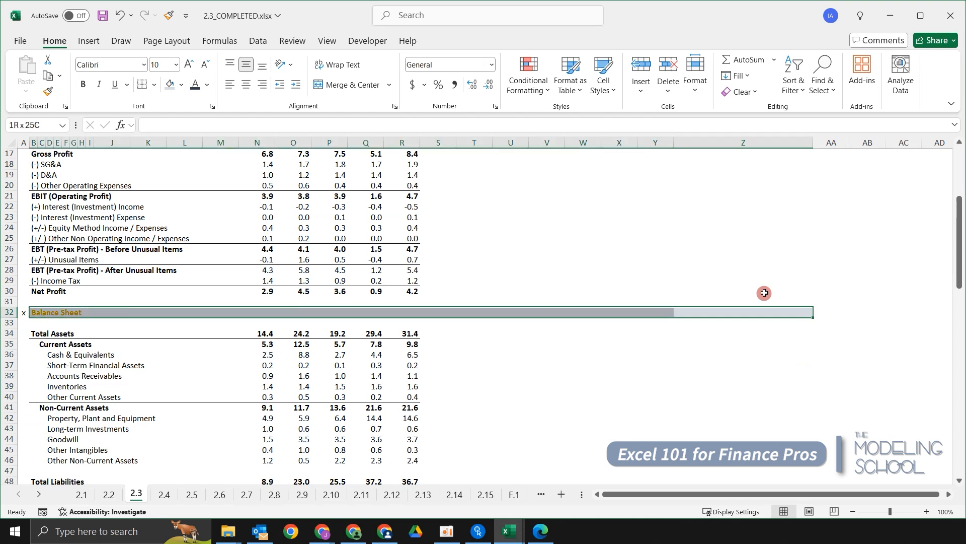
{"action": "key", "text": "alt"}
{"action": "key", "text": "h"}
{"action": "key", "text": "f"}
{"action": "key", "text": "c"}
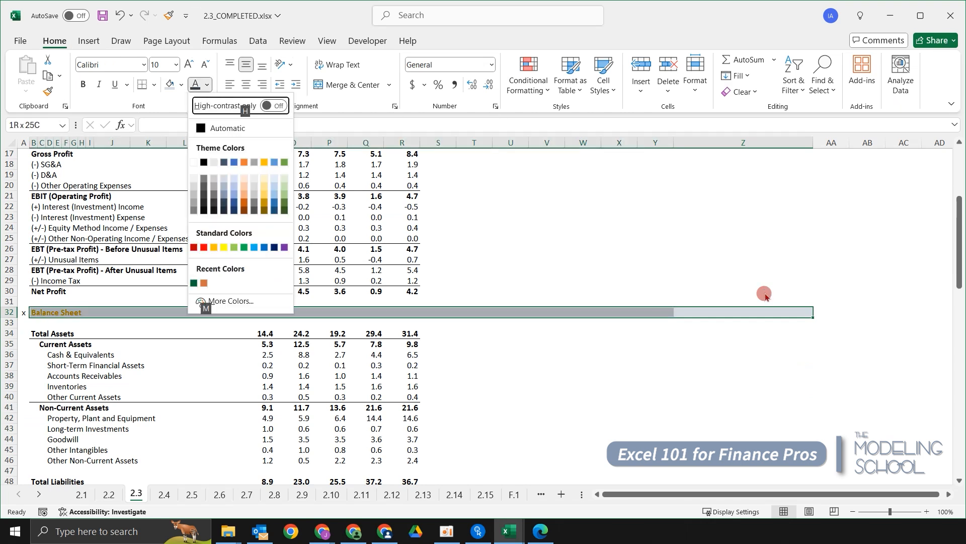
{"action": "key", "text": "Up"}
{"action": "key", "text": "Up"}
{"action": "key", "text": "Up"}
{"action": "key", "text": "Up"}
{"action": "key", "text": "Up"}
{"action": "key", "text": "Left"}
{"action": "key", "text": "Left"}
{"action": "key", "text": "Left"}
{"action": "key", "text": "Left"}
{"action": "key", "text": "Left"}
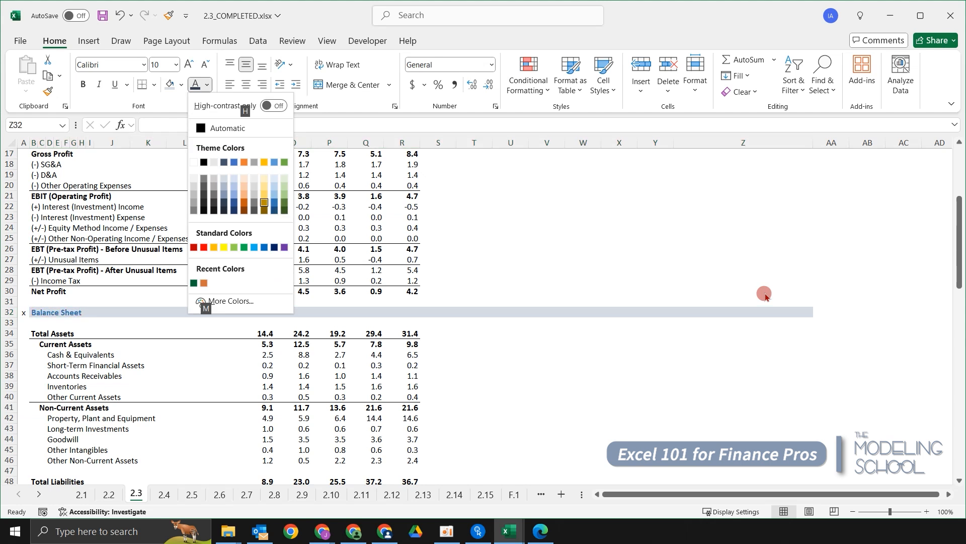
{"action": "key", "text": "Left"}
{"action": "key", "text": "Return"}
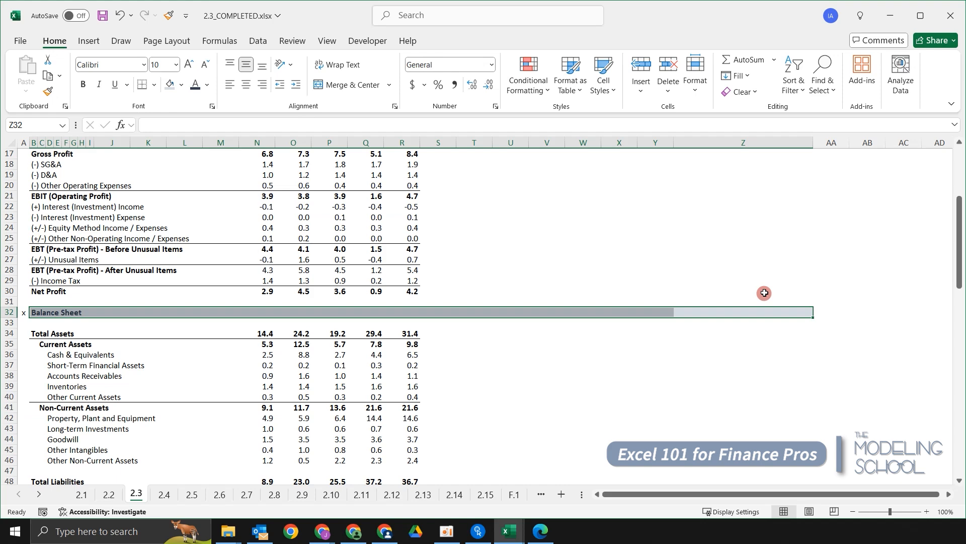
Go down past the Balance Sheet to the Cash Flow Statement section band and its end cell Z67.
{"action": "key", "text": "Down"}
{"action": "key", "text": "Down"}
{"action": "key", "text": "Down"}
{"action": "key", "text": "Down"}
{"action": "key", "text": "Down"}
{"action": "key", "text": "Down"}
{"action": "key", "text": "Down"}
{"action": "key", "text": "Down"}
{"action": "key", "text": "Down"}
{"action": "key", "text": "Down"}
{"action": "key", "text": "Down"}
{"action": "key", "text": "Down"}
{"action": "key", "text": "Down"}
{"action": "key", "text": "Down"}
{"action": "key", "text": "Down"}
{"action": "key", "text": "Down"}
{"action": "key", "text": "Down"}
{"action": "key", "text": "Down"}
{"action": "key", "text": "Down"}
{"action": "key", "text": "Down"}
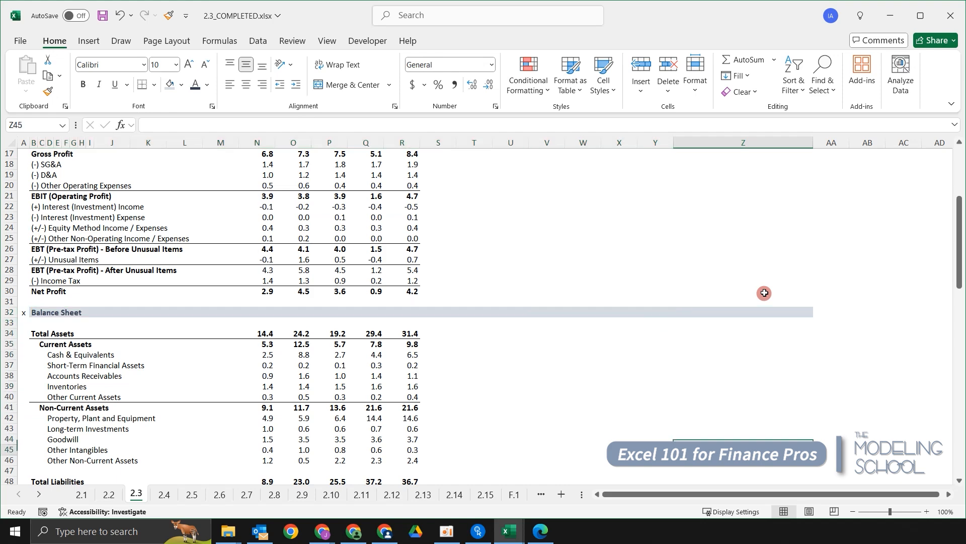
{"action": "key", "text": "Up"}
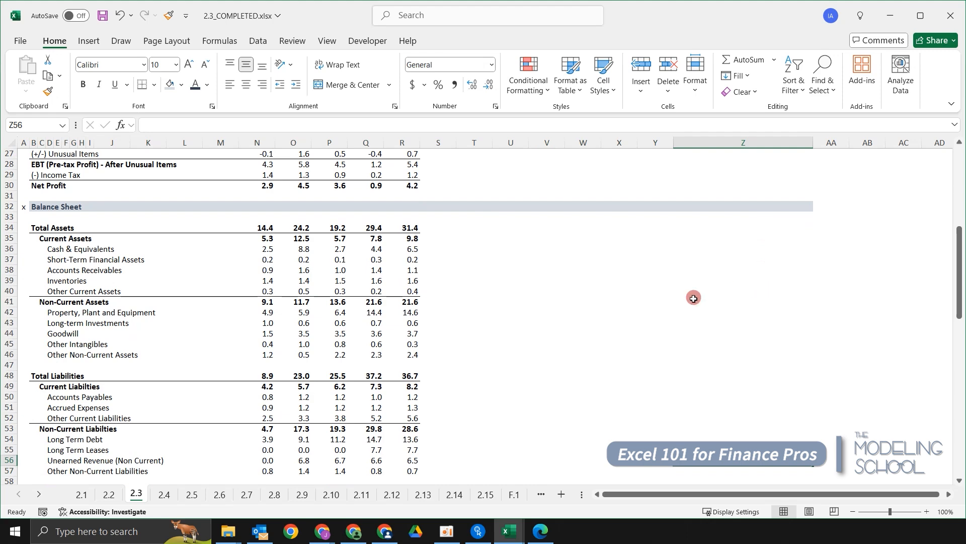
{"action": "scroll", "coordinate": [692, 298], "scroll_direction": "up", "scroll_amount": 9}
{"action": "scroll", "coordinate": [692, 299], "scroll_direction": "down", "scroll_amount": 5}
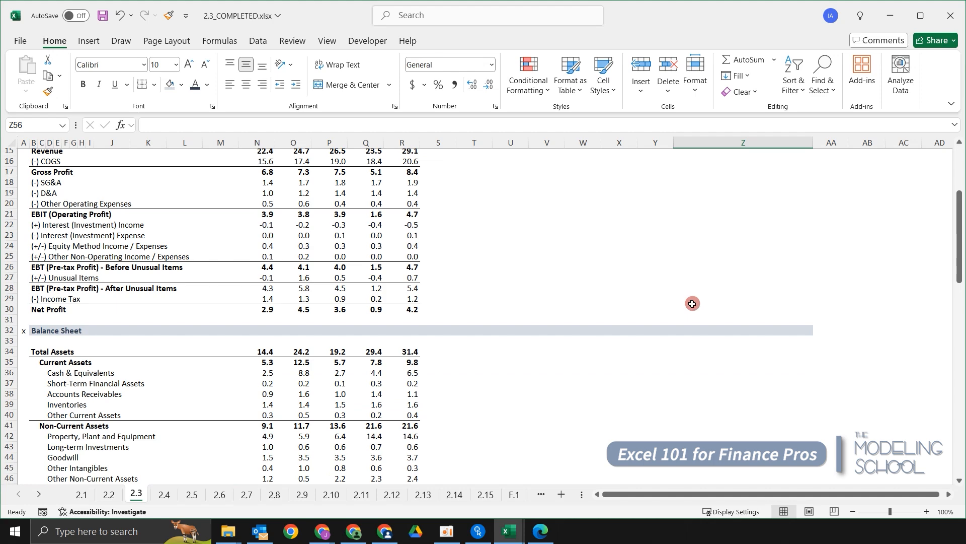
{"action": "scroll", "coordinate": [693, 300], "scroll_direction": "down", "scroll_amount": 7}
{"action": "scroll", "coordinate": [691, 301], "scroll_direction": "down", "scroll_amount": 4}
{"action": "left_click", "coordinate": [738, 359]}
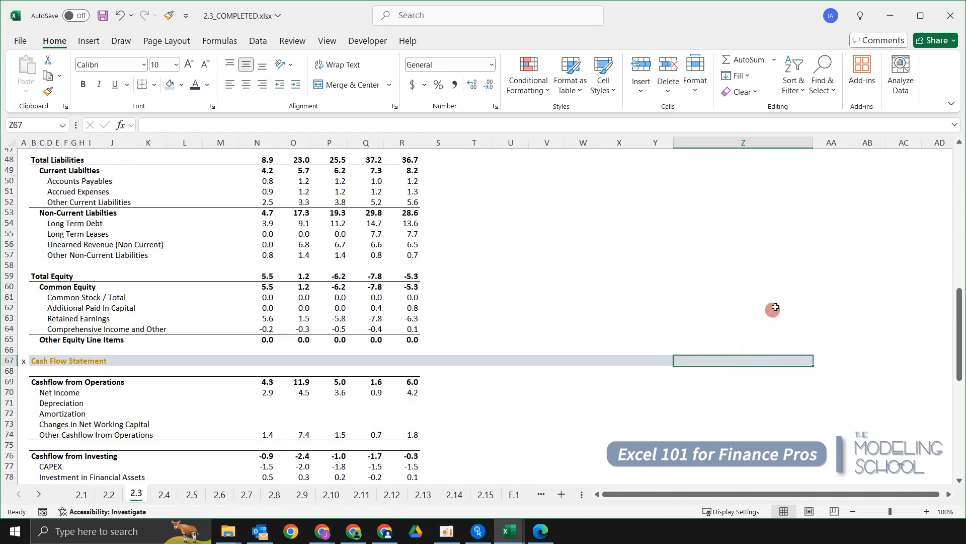
Set the font colour of the Cash Flow Statement section band B67:Z67 to the same dark blue-gray as the Balance Sheet band.
{"action": "scroll", "coordinate": [783, 322], "scroll_direction": "up", "scroll_amount": 6}
{"action": "left_click", "coordinate": [735, 180]}
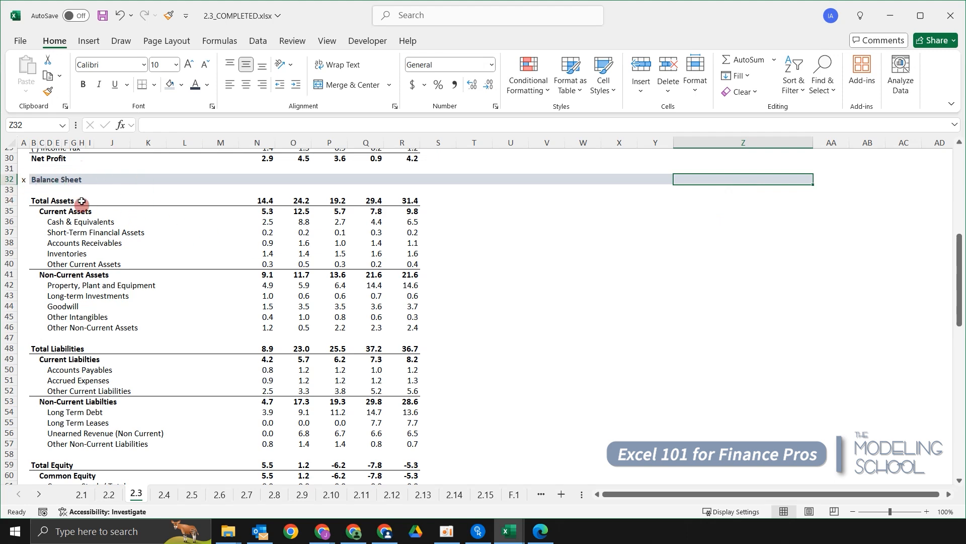
{"action": "scroll", "coordinate": [420, 263], "scroll_direction": "down", "scroll_amount": 6}
{"action": "scroll", "coordinate": [597, 391], "scroll_direction": "down", "scroll_amount": 5}
{"action": "left_click", "coordinate": [693, 262]}
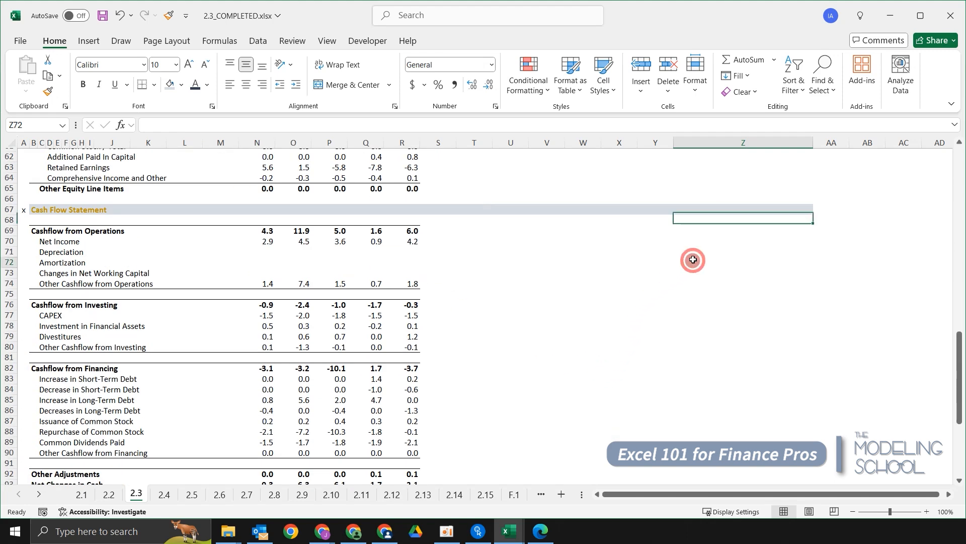
{"action": "key", "text": "Up"}
{"action": "key", "text": "Up"}
{"action": "key", "text": "Up"}
{"action": "key", "text": "Up"}
{"action": "key", "text": "Up"}
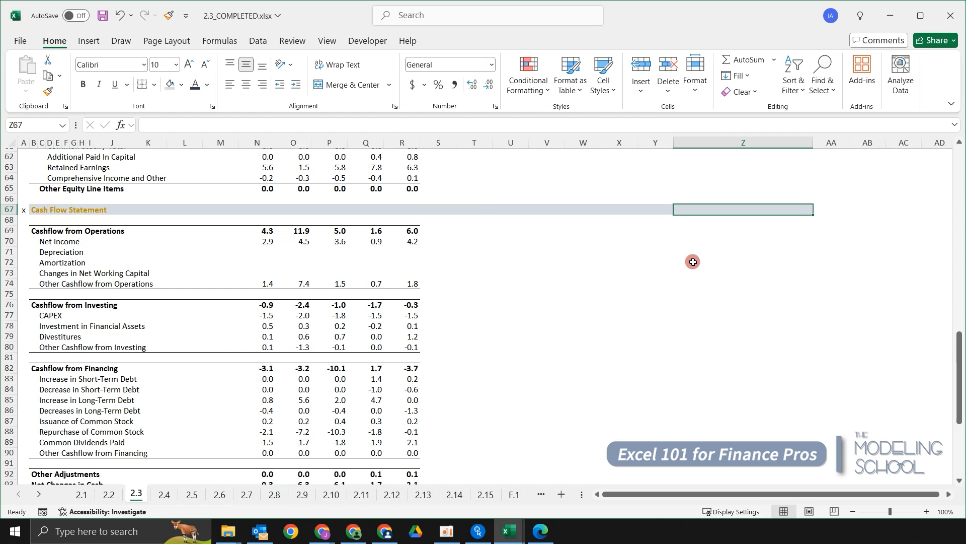
{"action": "key", "text": "ctrl+shift+Left"}
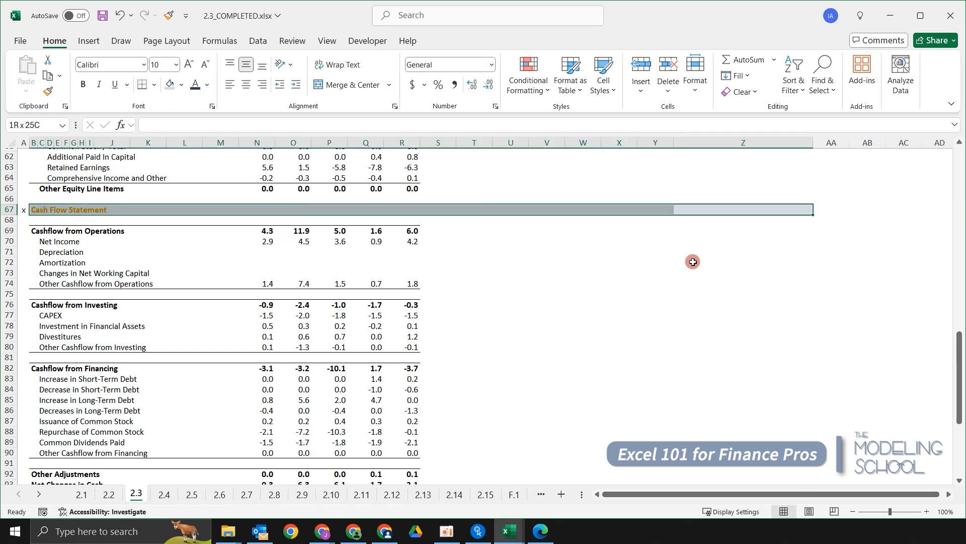
{"action": "key", "text": "F4"}
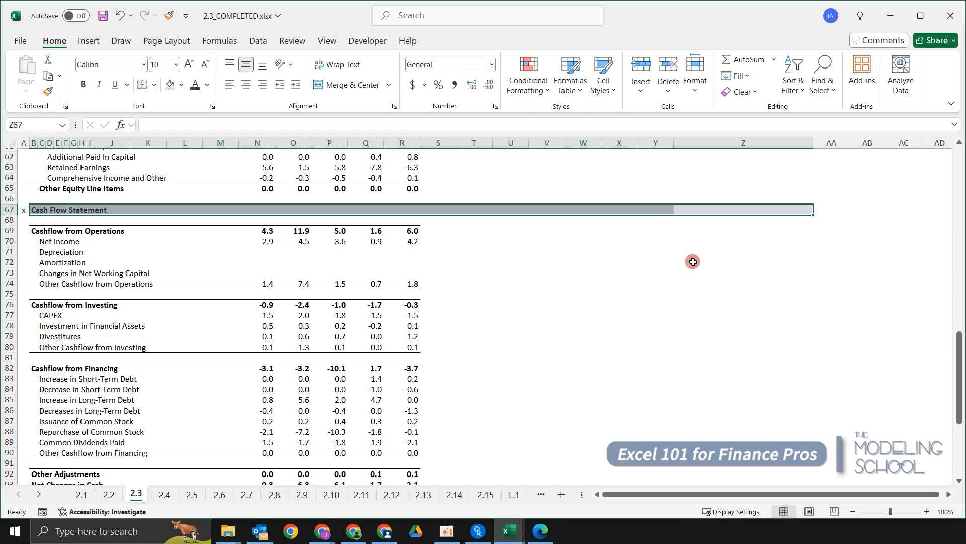
Compare the Cash Flow Statement section band's formatting with the Balance Sheet band above it.
{"action": "scroll", "coordinate": [312, 302], "scroll_direction": "up", "scroll_amount": 2}
{"action": "left_click", "coordinate": [312, 296]}
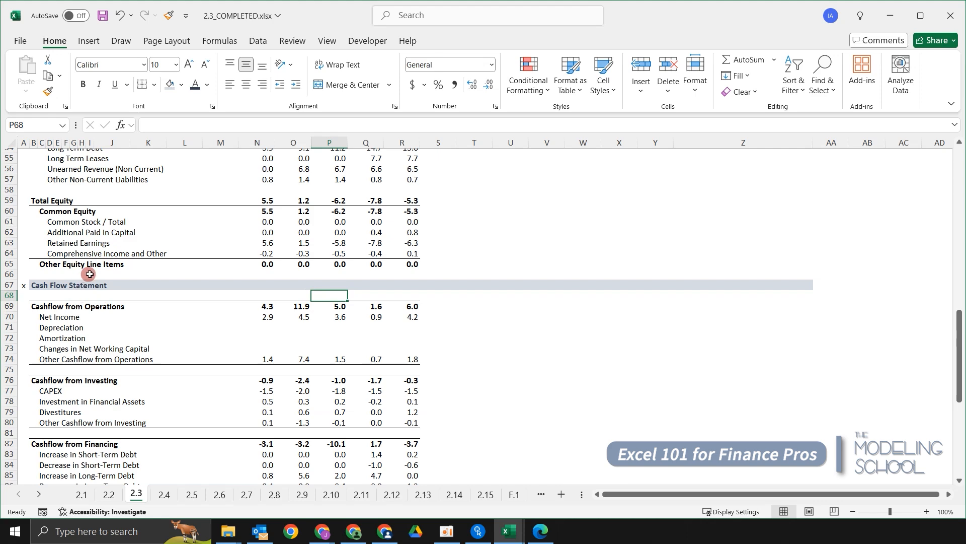
{"action": "scroll", "coordinate": [166, 267], "scroll_direction": "up", "scroll_amount": 6}
{"action": "scroll", "coordinate": [122, 233], "scroll_direction": "up", "scroll_amount": 5}
{"action": "left_click", "coordinate": [75, 257]}
{"action": "scroll", "coordinate": [103, 262], "scroll_direction": "down", "scroll_amount": 7}
{"action": "scroll", "coordinate": [194, 271], "scroll_direction": "down", "scroll_amount": 6}
{"action": "scroll", "coordinate": [190, 282], "scroll_direction": "up", "scroll_amount": 5}
{"action": "left_click", "coordinate": [323, 368]}
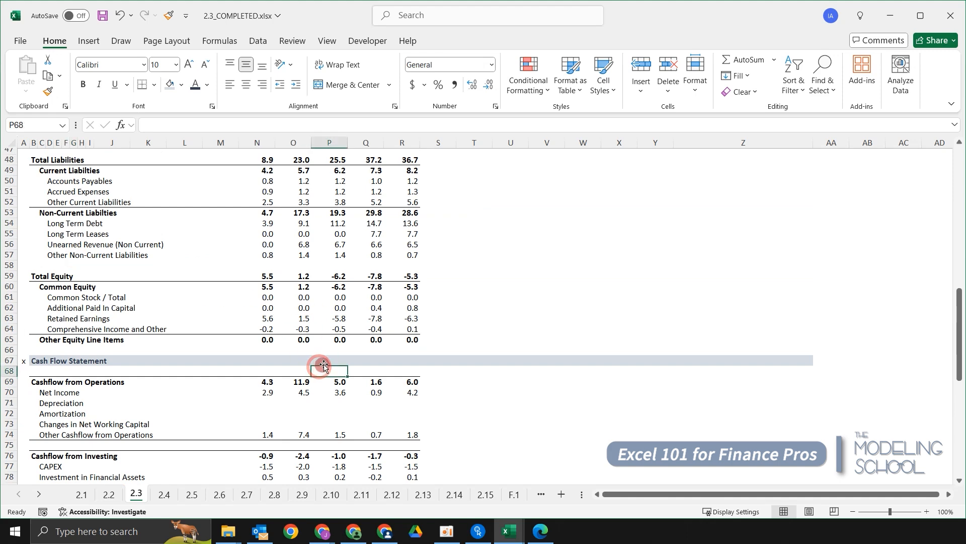
Fill the empty forecast cell V18 with the light orange theme colour.
{"action": "scroll", "coordinate": [571, 341], "scroll_direction": "up", "scroll_amount": 16}
{"action": "left_click", "coordinate": [565, 336]}
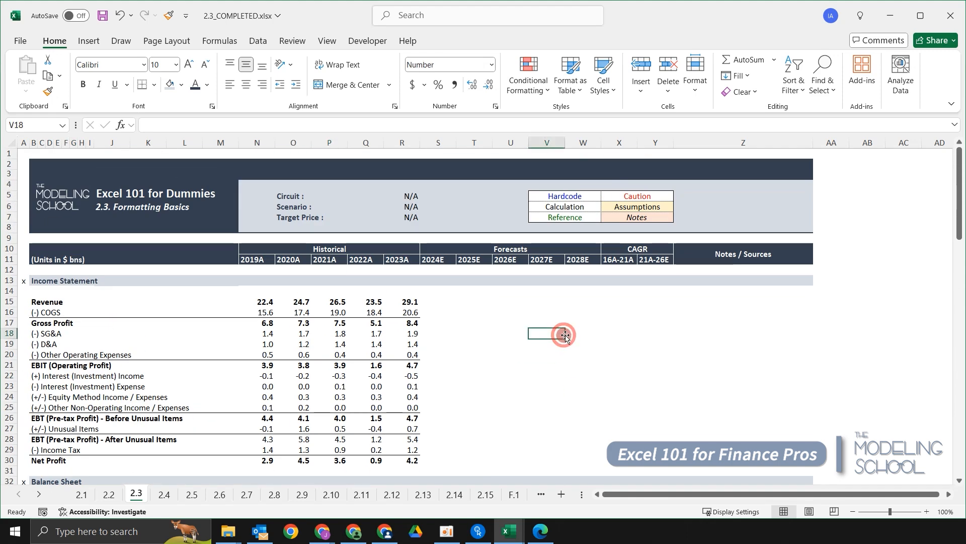
{"action": "key", "text": "alt"}
{"action": "key", "text": "h"}
{"action": "key", "text": "h"}
{"action": "key", "text": "Down"}
{"action": "key", "text": "Left"}
{"action": "key", "text": "Left"}
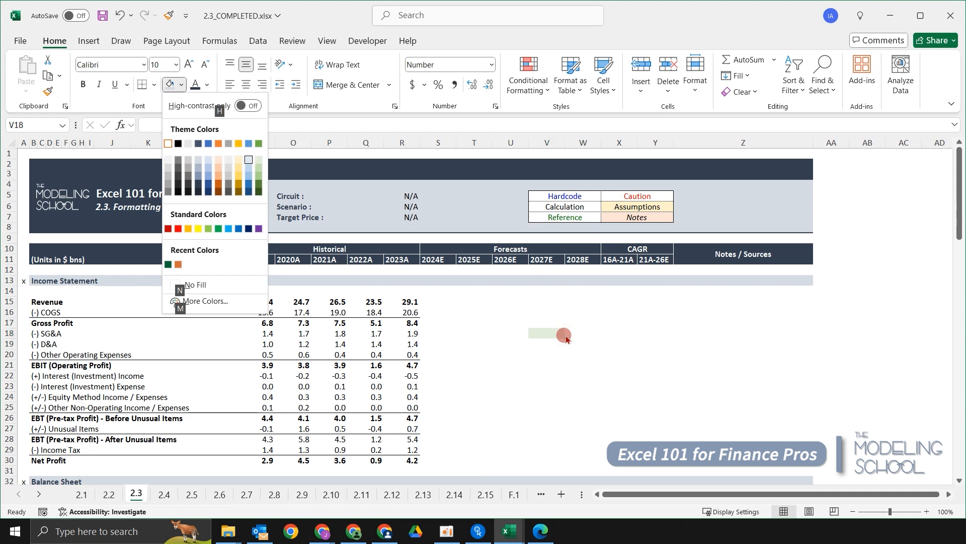
{"action": "key", "text": "Down"}
{"action": "key", "text": "Left"}
{"action": "key", "text": "Left"}
{"action": "key", "text": "Up"}
{"action": "key", "text": "Left"}
{"action": "key", "text": "Return"}
Repeat the light orange fill on several neighbouring forecast cells within T16:V20.
{"action": "key", "text": "Down"}
{"action": "key", "text": "Down"}
{"action": "key", "text": "F4"}
{"action": "key", "text": "Left"}
{"action": "key", "text": "F4"}
{"action": "key", "text": "Left"}
{"action": "key", "text": "F4"}
{"action": "key", "text": "Up"}
{"action": "key", "text": "F4"}
{"action": "key", "text": "Up"}
{"action": "key", "text": "F4"}
{"action": "key", "text": "Up"}
{"action": "key", "text": "F4"}
{"action": "key", "text": "Right"}
{"action": "key", "text": "F4"}
{"action": "key", "text": "Up"}
{"action": "key", "text": "F4"}
{"action": "key", "text": "Left"}
{"action": "key", "text": "F4"}
Remove the fill from the forecast block S15:W21.
{"action": "key", "text": "Down"}
{"action": "key", "text": "Left"}
{"action": "key", "text": "Down"}
{"action": "key", "text": "Down"}
{"action": "key", "text": "Down"}
{"action": "key", "text": "Down"}
{"action": "key", "text": "Right"}
{"action": "key", "text": "Left"}
{"action": "key", "text": "Up"}
{"action": "key", "text": "Up"}
{"action": "key", "text": "Up"}
{"action": "key", "text": "Up"}
{"action": "key", "text": "Up"}
{"action": "key", "text": "Up"}
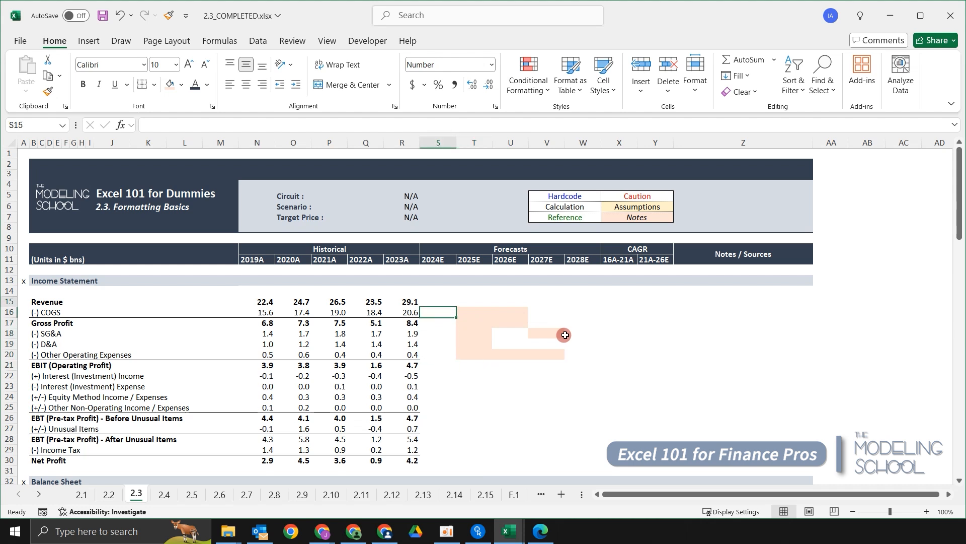
{"action": "key", "text": "shift+Right"}
{"action": "key", "text": "shift+Right"}
{"action": "key", "text": "shift+Right"}
{"action": "key", "text": "shift+Right"}
{"action": "key", "text": "shift+Down"}
{"action": "key", "text": "shift+Down"}
{"action": "key", "text": "shift+Down"}
{"action": "key", "text": "shift+Down"}
{"action": "key", "text": "shift+Down"}
{"action": "key", "text": "shift+Down"}
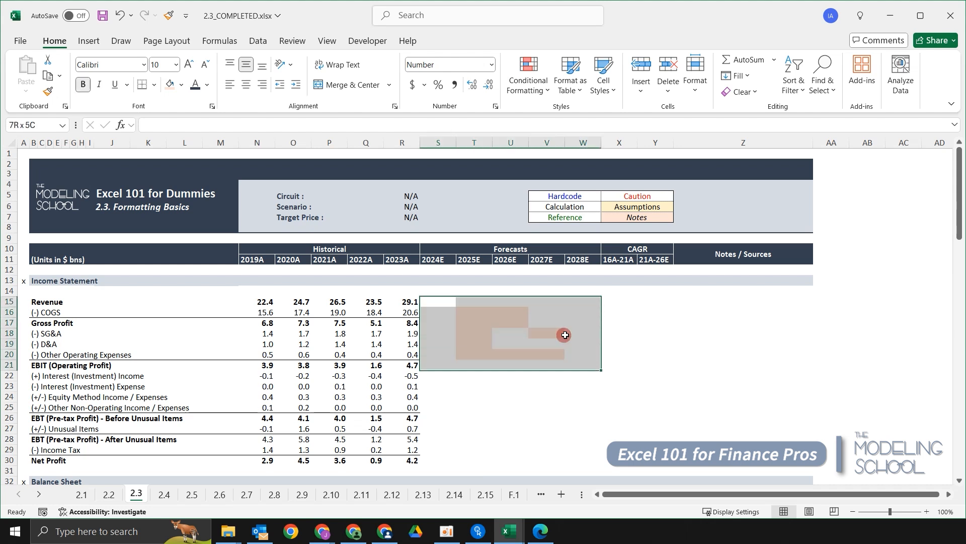
{"action": "key", "text": "alt+h"}
{"action": "key", "text": "h"}
{"action": "key", "text": "n"}
{"action": "key", "text": "Down"}
{"action": "key", "text": "Down"}
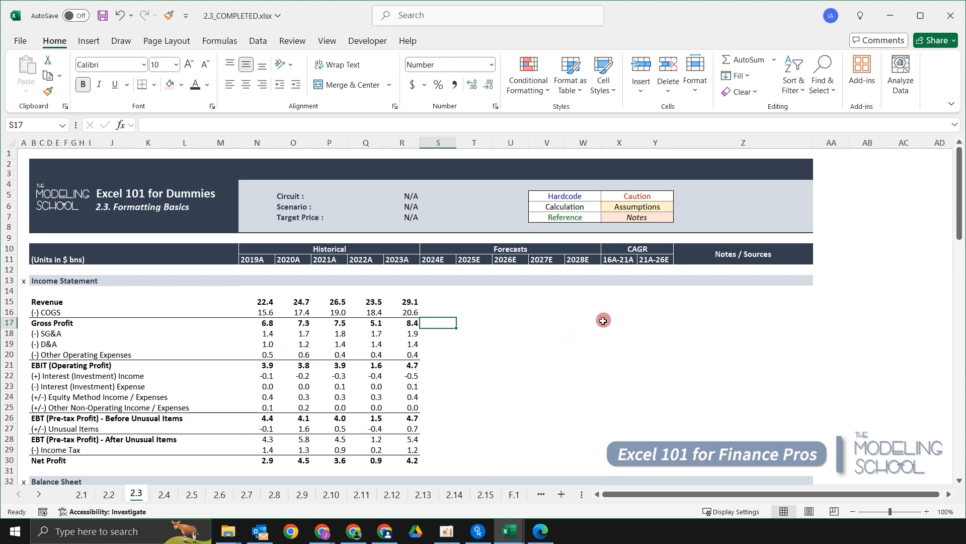
{"action": "left_click", "coordinate": [580, 351]}
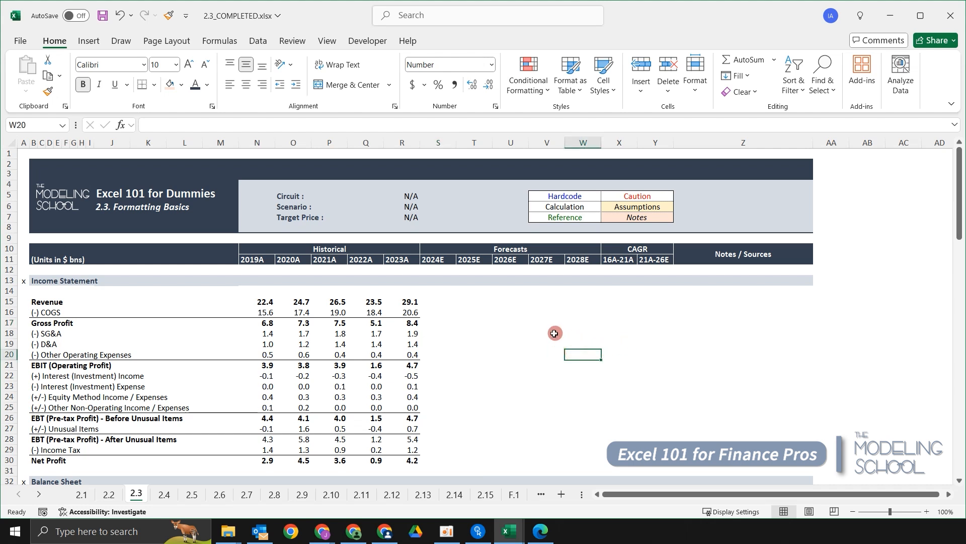
{"action": "left_click", "coordinate": [323, 343]}
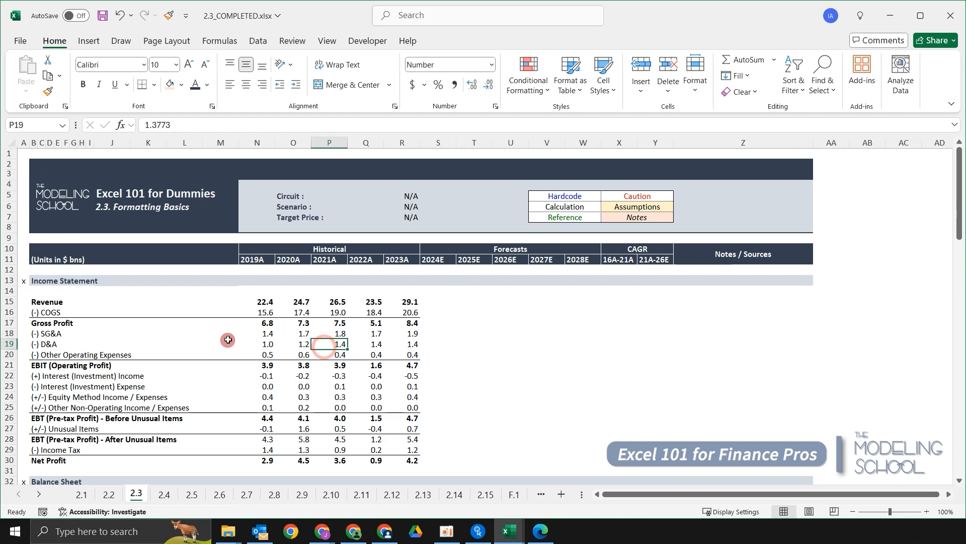
{"action": "left_click", "coordinate": [154, 335]}
{"action": "left_click_drag", "start_coordinate": [39, 303], "coordinate": [83, 438]}
{"action": "left_click", "coordinate": [194, 400]}
{"action": "left_click_drag", "start_coordinate": [102, 326], "coordinate": [112, 387]}
{"action": "left_click", "coordinate": [251, 388]}
{"action": "scroll", "coordinate": [263, 357], "scroll_direction": "down", "scroll_amount": 2}
{"action": "scroll", "coordinate": [247, 341], "scroll_direction": "up", "scroll_amount": 3}
Select the Income Statement line labels in column B from Revenue to Net Profit, B15:B30.
{"action": "left_click", "coordinate": [232, 327]}
{"action": "key", "text": "Up"}
{"action": "key", "text": "Up"}
{"action": "key", "text": "Left"}
{"action": "key", "text": "Left"}
{"action": "key", "text": "Left"}
{"action": "key", "text": "Left"}
{"action": "key", "text": "Left"}
{"action": "key", "text": "Left"}
{"action": "key", "text": "Left"}
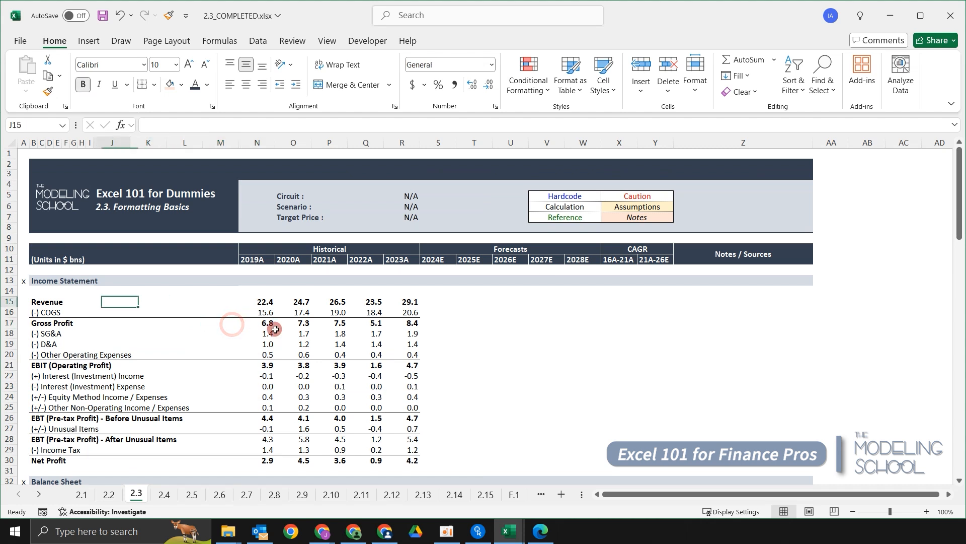
{"action": "key", "text": "Left"}
{"action": "key", "text": "Left"}
{"action": "key", "text": "Left"}
{"action": "key", "text": "Left"}
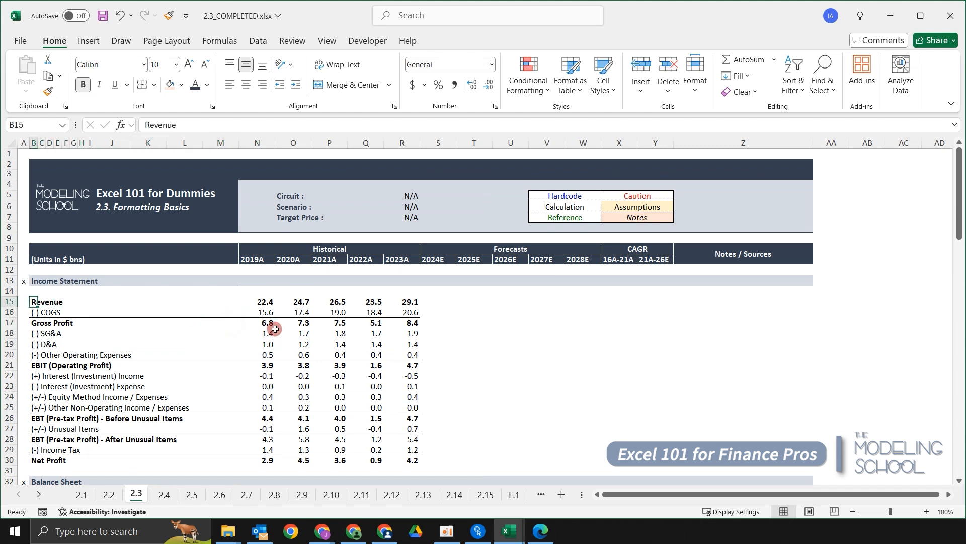
{"action": "key", "text": "ctrl+shift+Down"}
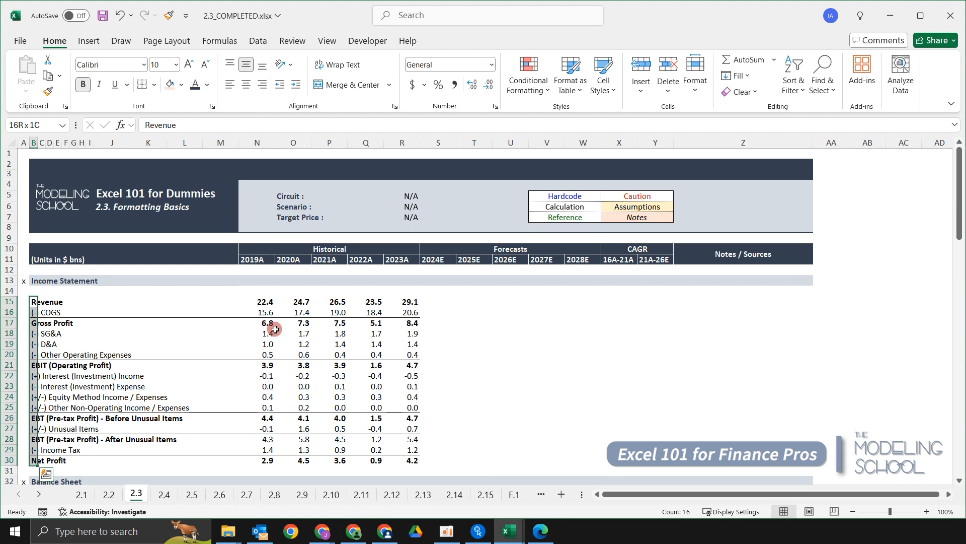
{"action": "key", "text": "Up"}
{"action": "key", "text": "Up"}
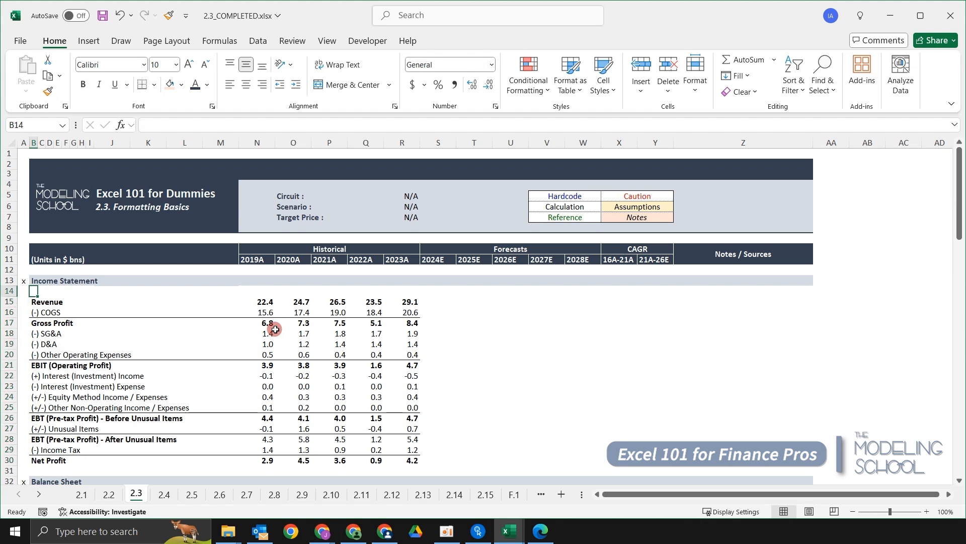
{"action": "key", "text": "shift+Down"}
{"action": "key", "text": "shift+Down"}
{"action": "key", "text": "shift+Down"}
{"action": "key", "text": "shift+Down"}
{"action": "key", "text": "shift+Down"}
{"action": "key", "text": "shift+Down"}
{"action": "key", "text": "shift+Down"}
{"action": "key", "text": "shift+Down"}
{"action": "key", "text": "shift+Down"}
{"action": "key", "text": "shift+Down"}
{"action": "key", "text": "shift+Down"}
{"action": "key", "text": "shift+Down"}
{"action": "key", "text": "shift+Down"}
{"action": "key", "text": "shift+Down"}
{"action": "key", "text": "shift+Down"}
{"action": "key", "text": "shift+Down"}
{"action": "key", "text": "shift+Down"}
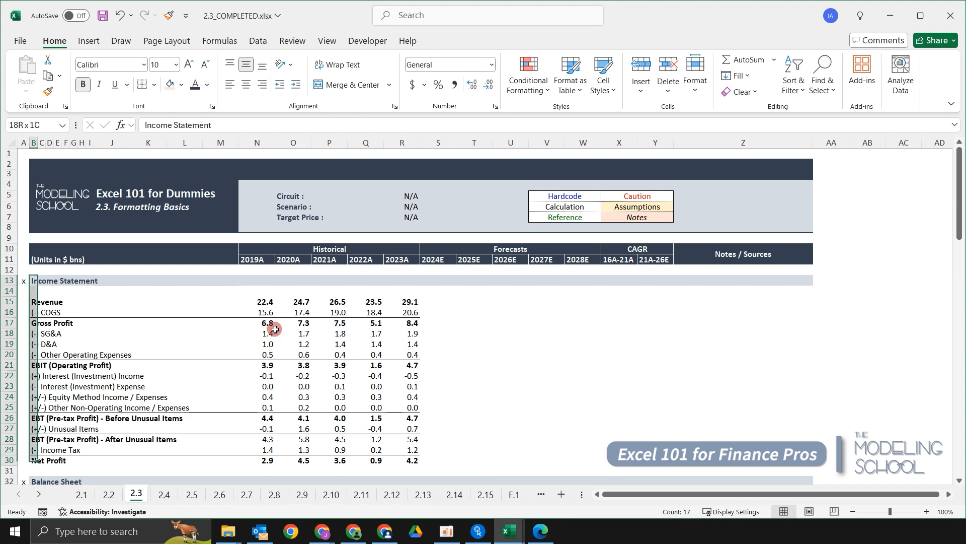
{"action": "key", "text": "shift+space"}
{"action": "key", "text": "Up"}
{"action": "key", "text": "Down"}
Change the font of the entire Income Statement rows 13 to 30 to Arial.
{"action": "key", "text": "shift+Down"}
{"action": "key", "text": "shift+Down"}
{"action": "key", "text": "shift+Down"}
{"action": "key", "text": "shift+Down"}
{"action": "key", "text": "shift+Down"}
{"action": "key", "text": "shift+Down"}
{"action": "key", "text": "shift+Down"}
{"action": "key", "text": "shift+Down"}
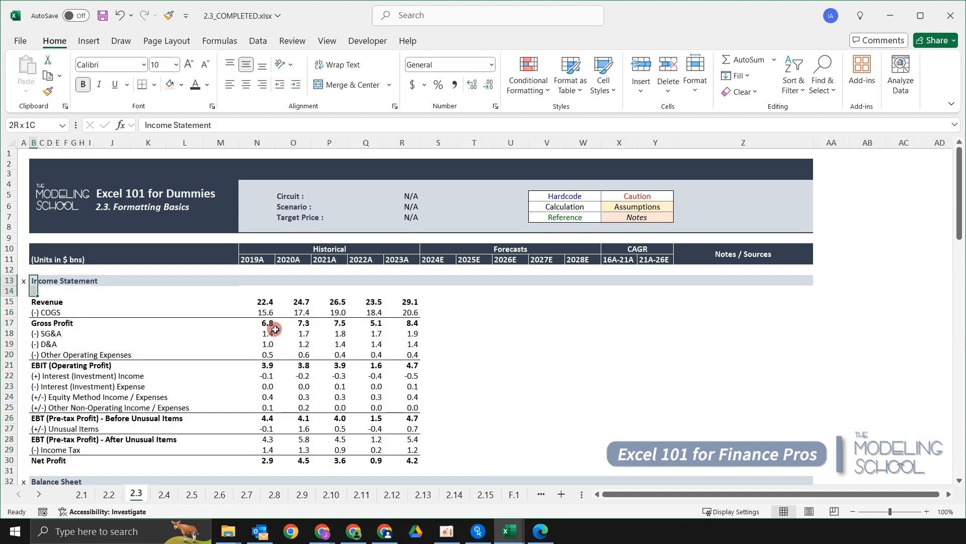
{"action": "key", "text": "shift+Up"}
{"action": "key", "text": "shift+Up"}
{"action": "key", "text": "shift+Up"}
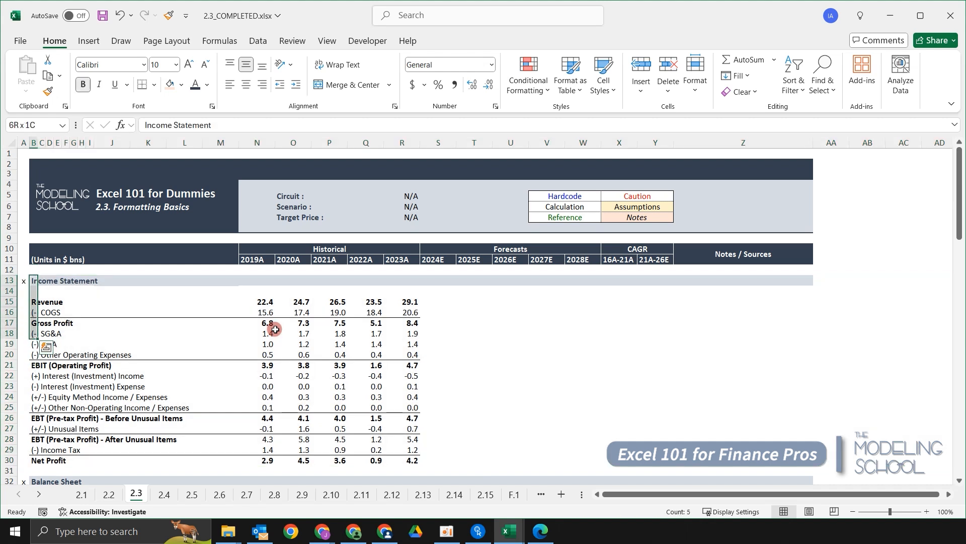
{"action": "key", "text": "ctrl+shift+Down"}
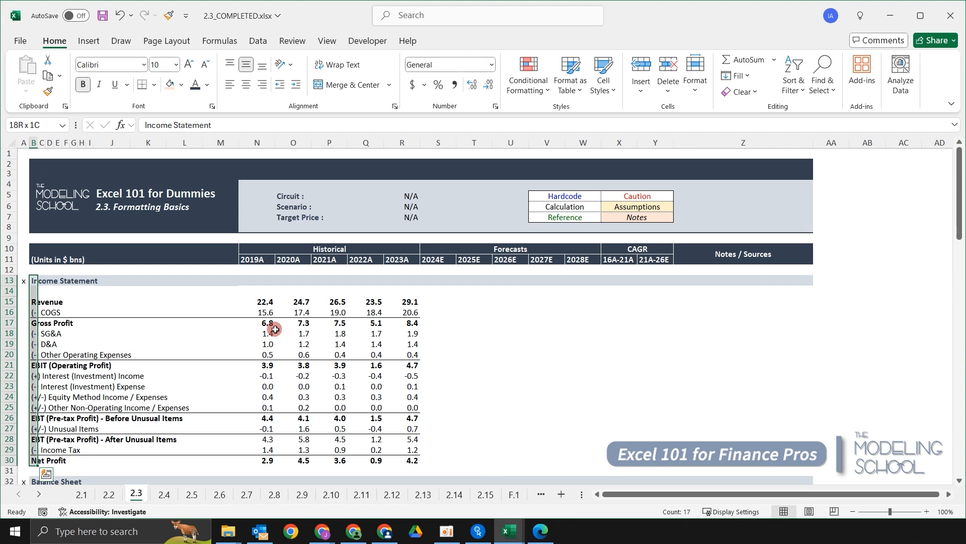
{"action": "key", "text": "shift+space"}
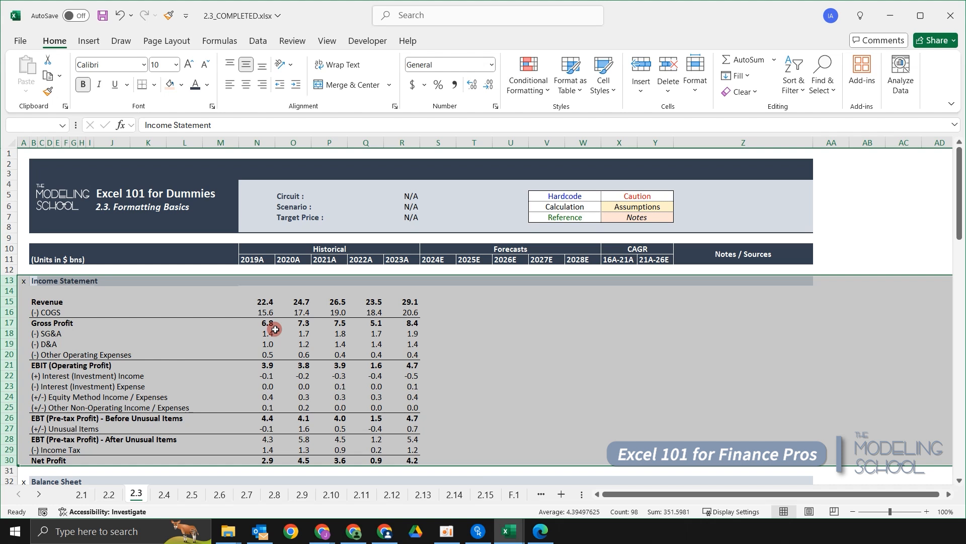
{"action": "key", "text": "alt"}
{"action": "key", "text": "h"}
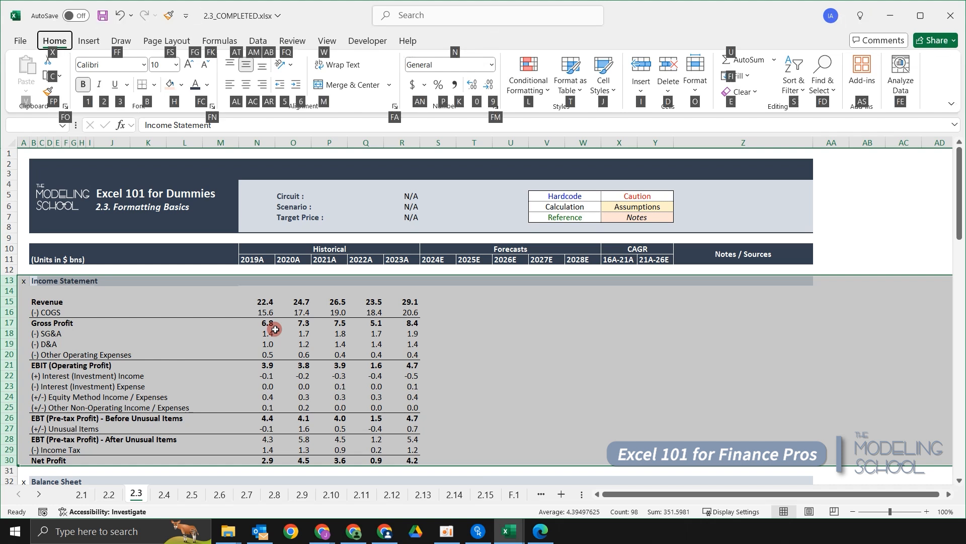
{"action": "key", "text": "f"}
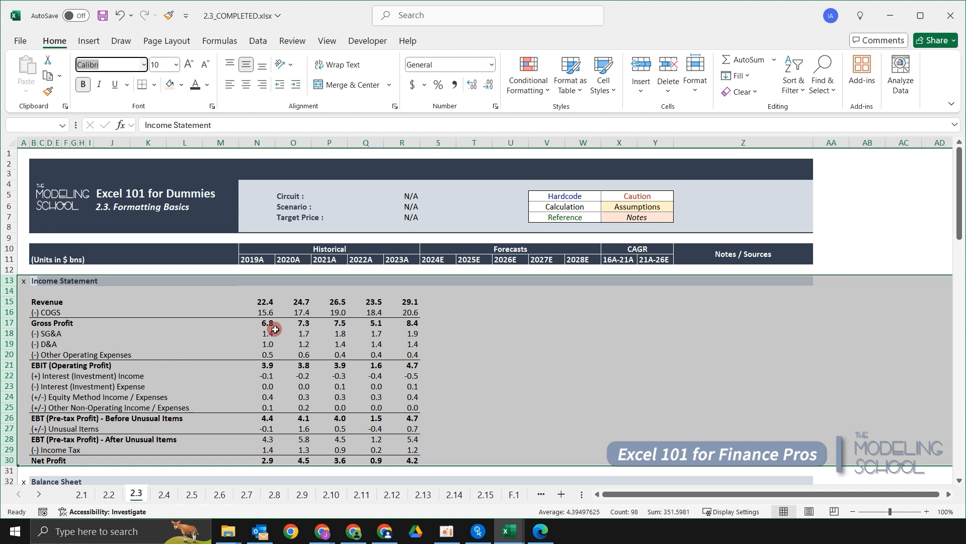
{"action": "type", "text": "arial"}
{"action": "key", "text": "Return"}
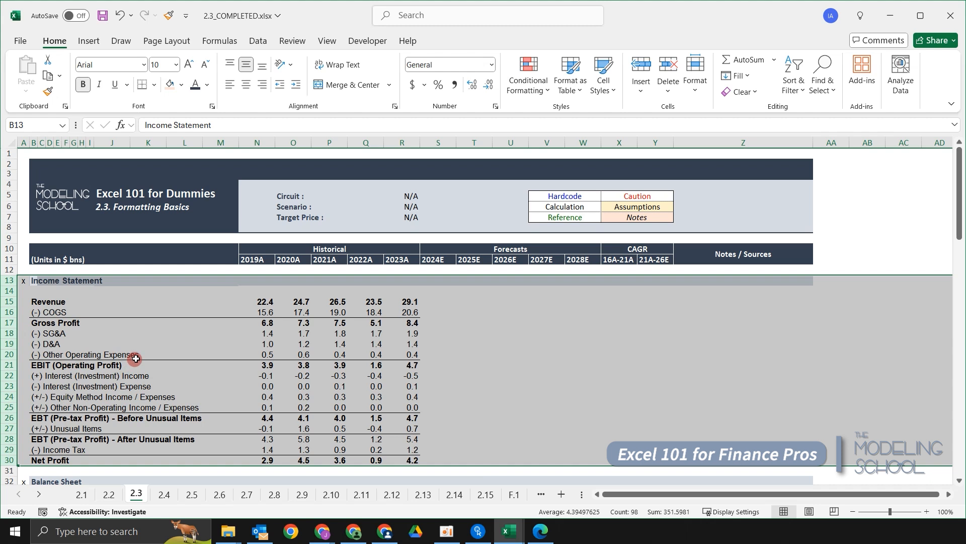
Set the font of the Income Statement rows 13 to 30 back to Calibri.
{"action": "key", "text": "alt"}
{"action": "key", "text": "h"}
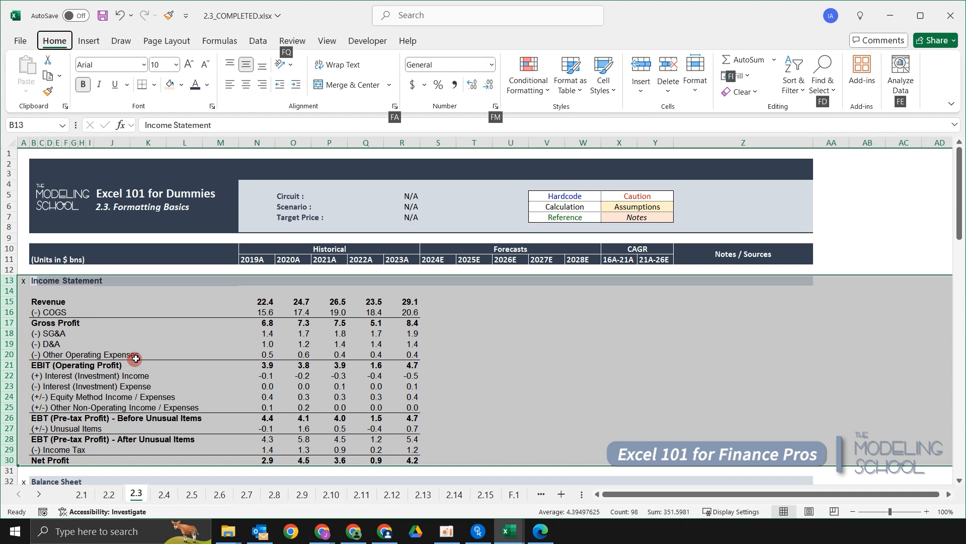
{"action": "key", "text": "f"}
{"action": "key", "text": "f"}
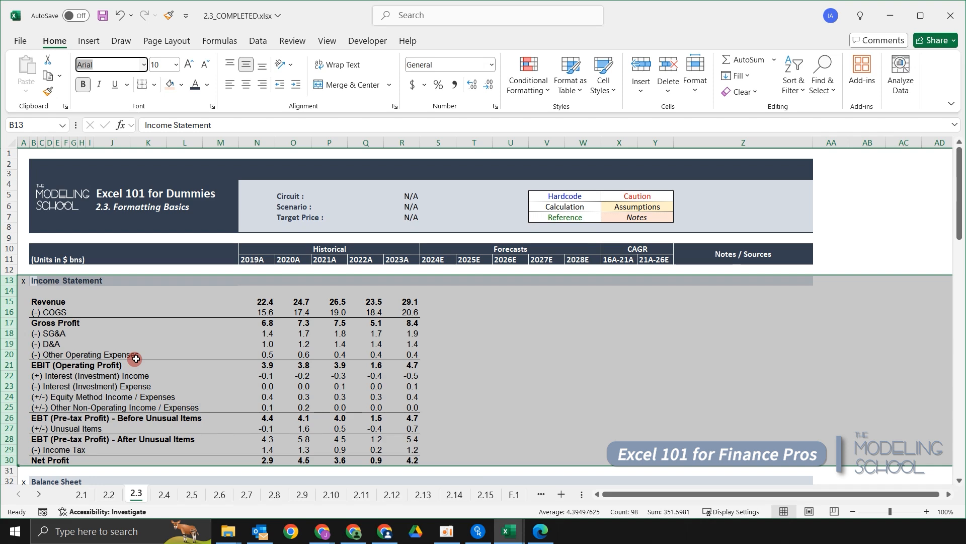
{"action": "type", "text": "calibri"}
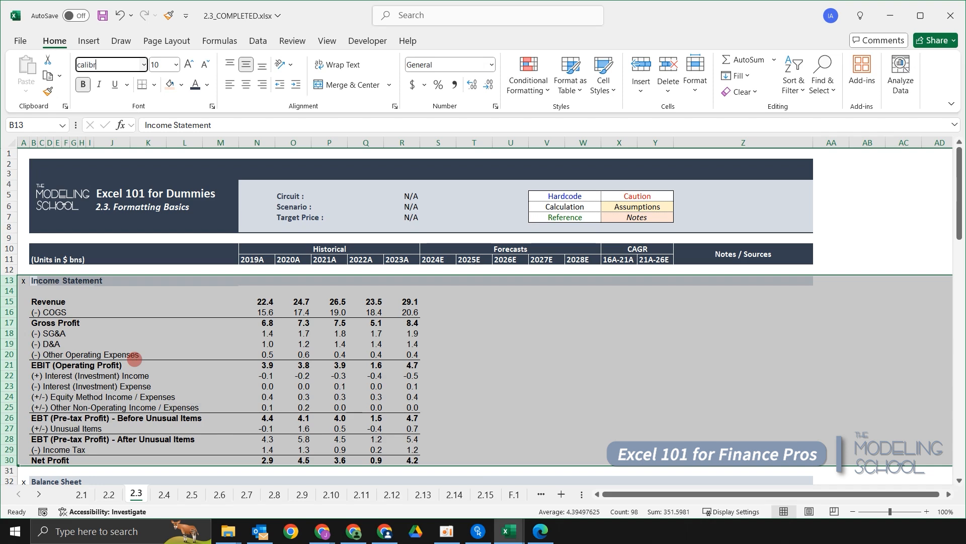
{"action": "key", "text": "Return"}
{"action": "key", "text": "Down"}
{"action": "key", "text": "Down"}
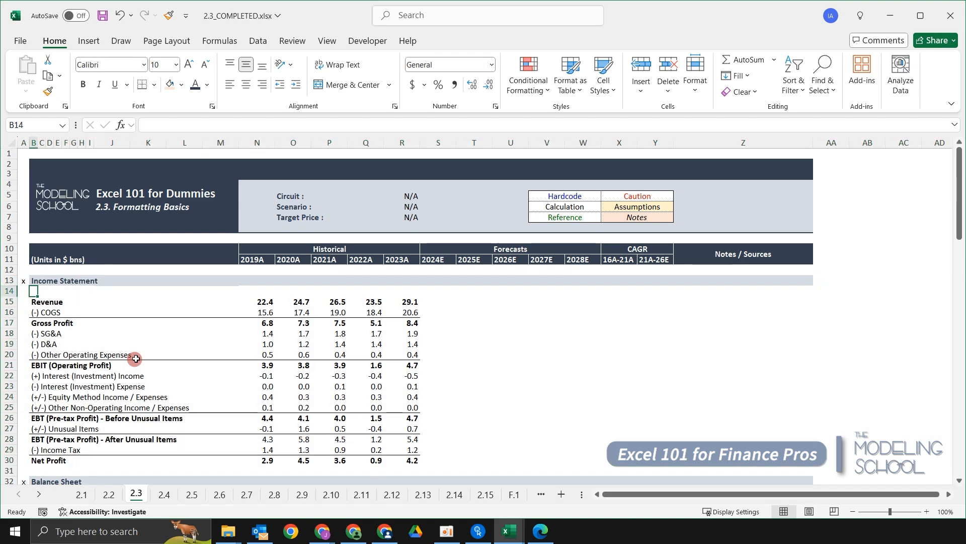
{"action": "key", "text": "ctrl+shift+Down"}
{"action": "key", "text": "Up"}
{"action": "key", "text": "Up"}
{"action": "key", "text": "ctrl+shift+Down"}
{"action": "key", "text": "ctrl+shift+Down"}
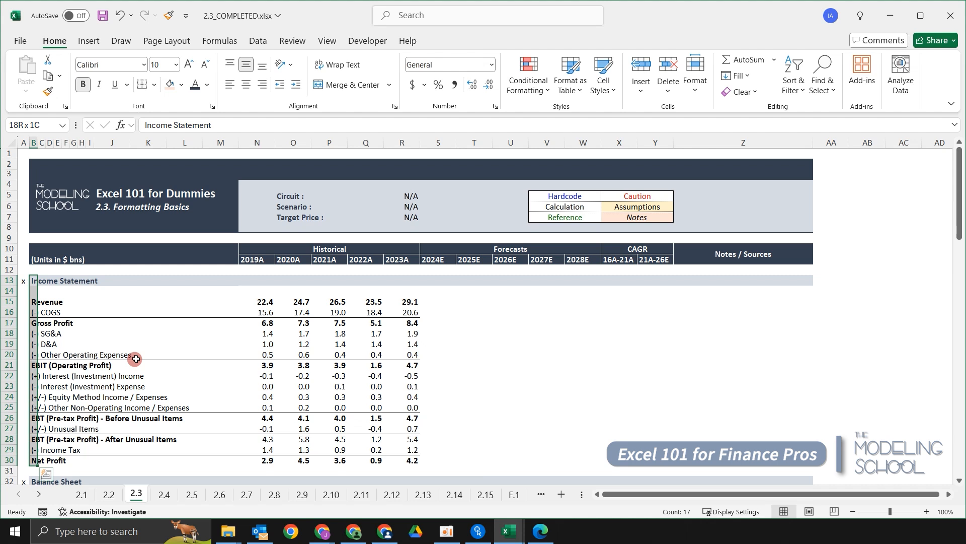
{"action": "key", "text": "Right"}
{"action": "key", "text": "Right"}
{"action": "key", "text": "Right"}
{"action": "key", "text": "Right"}
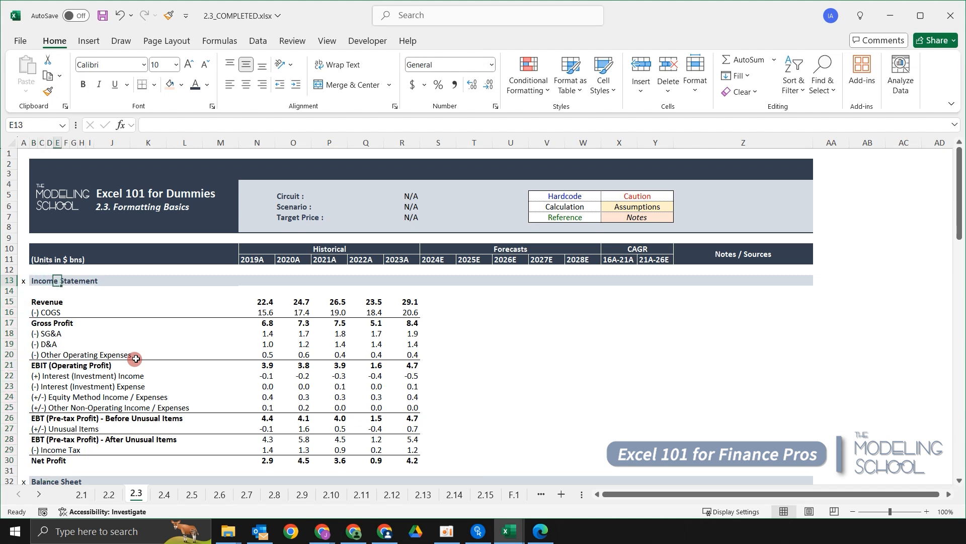
{"action": "key", "text": "Right"}
{"action": "key", "text": "Right"}
{"action": "key", "text": "Right"}
{"action": "key", "text": "Right"}
{"action": "key", "text": "Right"}
{"action": "key", "text": "Right"}
{"action": "key", "text": "Right"}
{"action": "key", "text": "Right"}
{"action": "key", "text": "Right"}
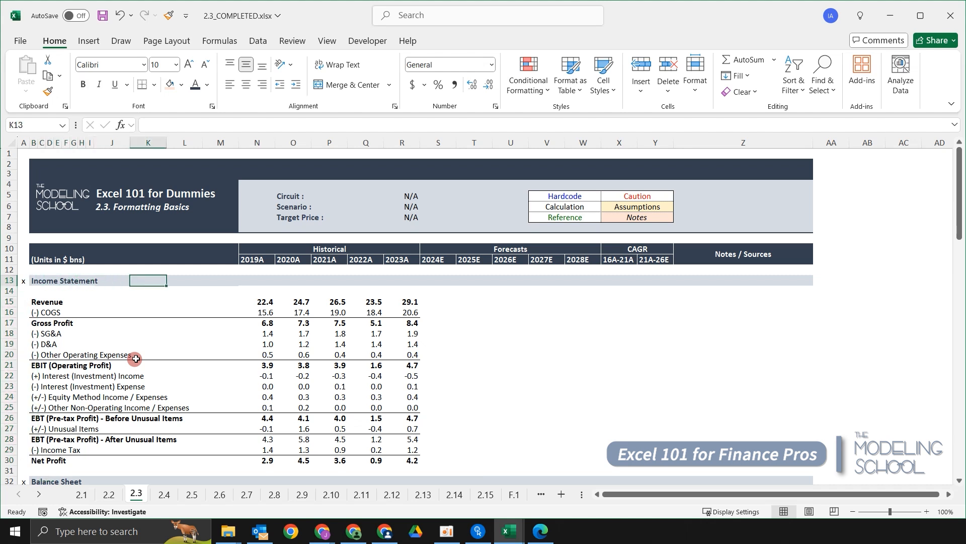
{"action": "key", "text": "Up"}
{"action": "key", "text": "Up"}
{"action": "key", "text": "Up"}
{"action": "key", "text": "Left"}
{"action": "key", "text": "Left"}
{"action": "key", "text": "Down"}
{"action": "key", "text": "Right"}
{"action": "key", "text": "ctrl+shift+Right"}
{"action": "key", "text": "Left"}
{"action": "key", "text": "Right"}
{"action": "key", "text": "Right"}
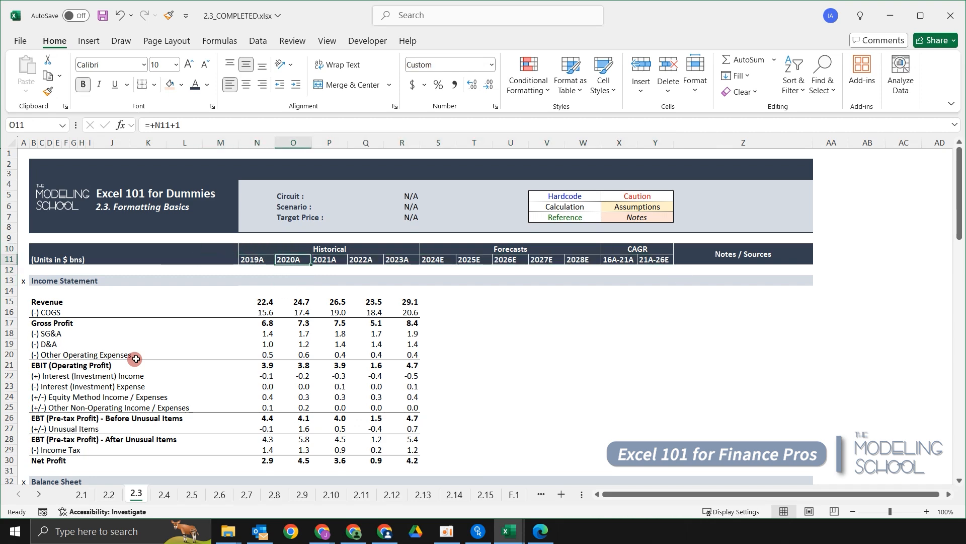
Compare the alignment of the year headers in N11:W11 with the historical figures below them, starting at row 15.
{"action": "scroll", "coordinate": [479, 316], "scroll_direction": "up", "scroll_amount": 3}
{"action": "key", "text": "Left"}
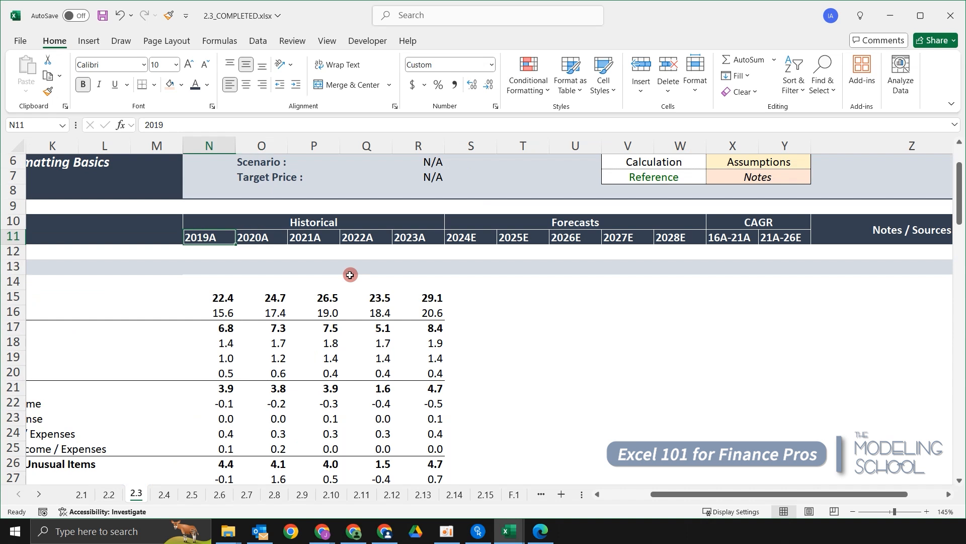
{"action": "key", "text": "shift+Right"}
{"action": "key", "text": "shift+Right"}
{"action": "key", "text": "shift+Right"}
{"action": "key", "text": "shift+Right"}
{"action": "key", "text": "shift+Right"}
{"action": "key", "text": "shift+Right"}
{"action": "key", "text": "shift+Right"}
{"action": "key", "text": "shift+Right"}
{"action": "key", "text": "shift+Right"}
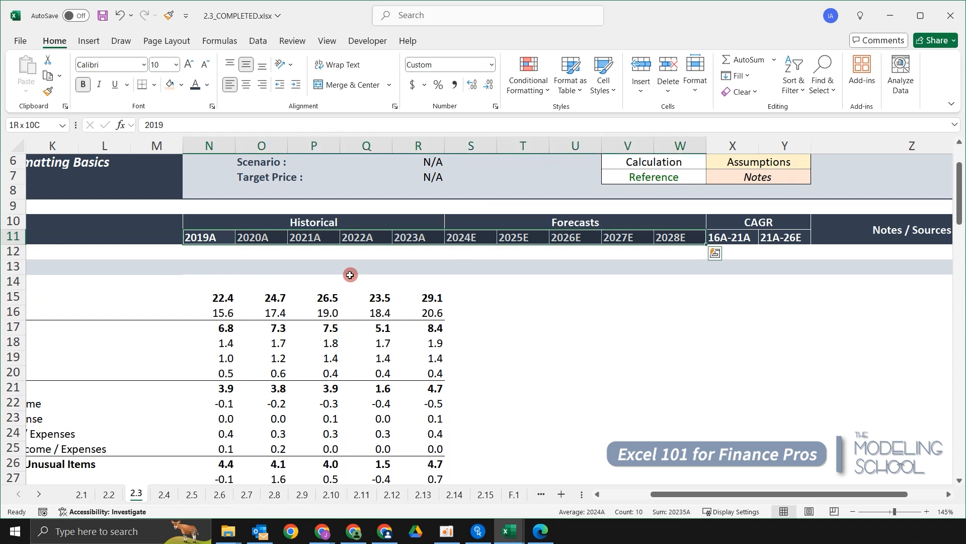
{"action": "key", "text": "Down"}
{"action": "key", "text": "Down"}
{"action": "key", "text": "Down"}
{"action": "key", "text": "Down"}
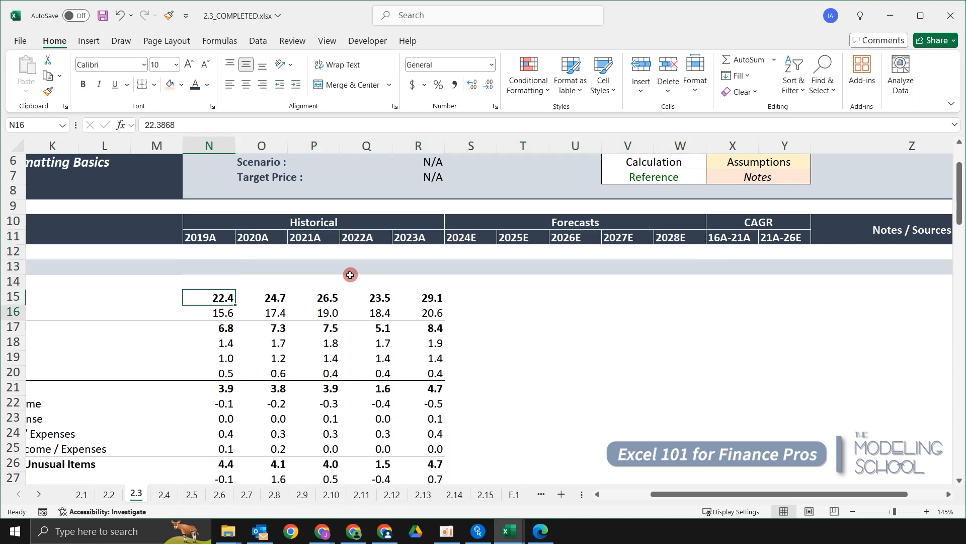
{"action": "key", "text": "ctrl+shift+Down"}
{"action": "key", "text": "Right"}
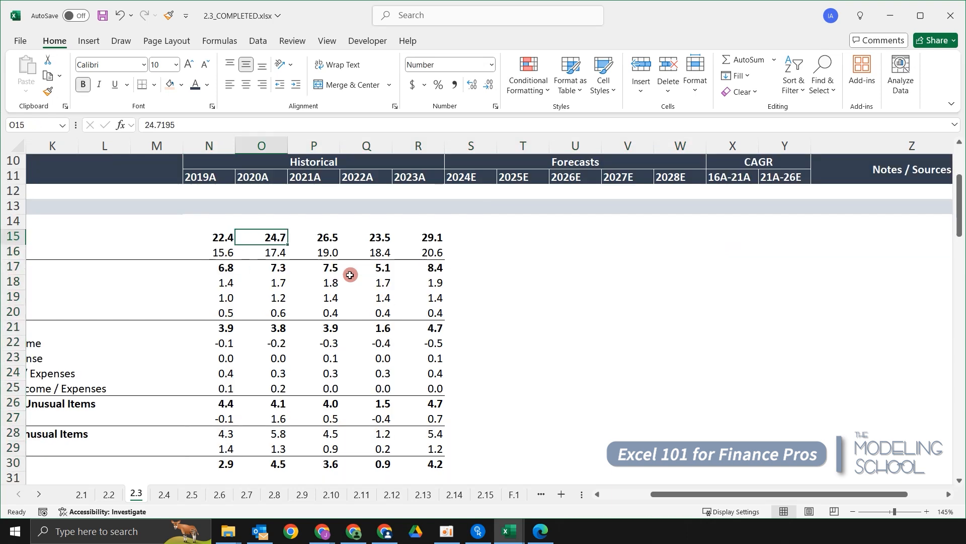
{"action": "scroll", "coordinate": [315, 272], "scroll_direction": "up", "scroll_amount": 3}
{"action": "key", "text": "Up"}
{"action": "key", "text": "Up"}
{"action": "key", "text": "Up"}
{"action": "key", "text": "Up"}
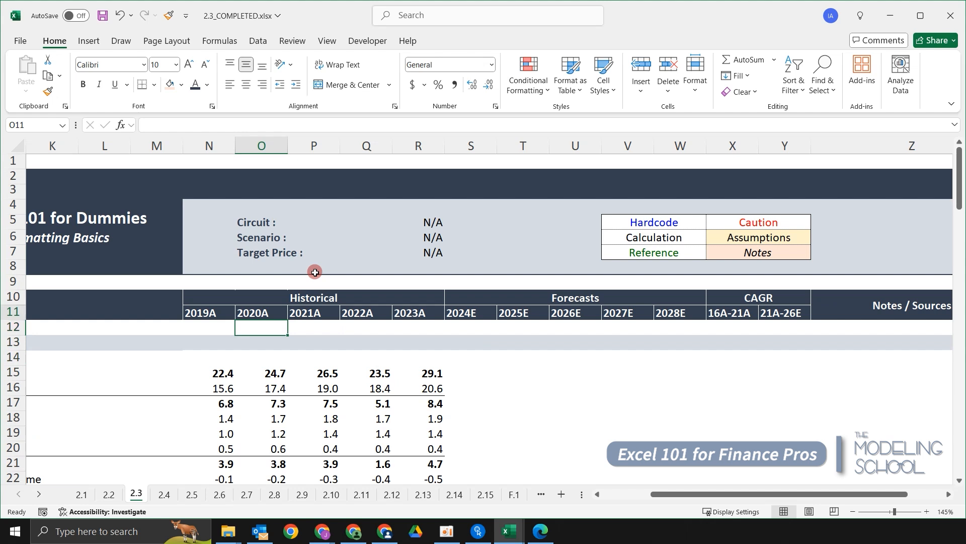
Right-align the historical and forecast year headers in N11:W11.
{"action": "key", "text": "Left"}
{"action": "key", "text": "shift+Right"}
{"action": "key", "text": "shift+Right"}
{"action": "key", "text": "shift+Right"}
{"action": "key", "text": "shift+Right"}
{"action": "key", "text": "shift+Right"}
{"action": "key", "text": "shift+Right"}
{"action": "key", "text": "shift+Right"}
{"action": "key", "text": "shift+Right"}
{"action": "key", "text": "shift+Right"}
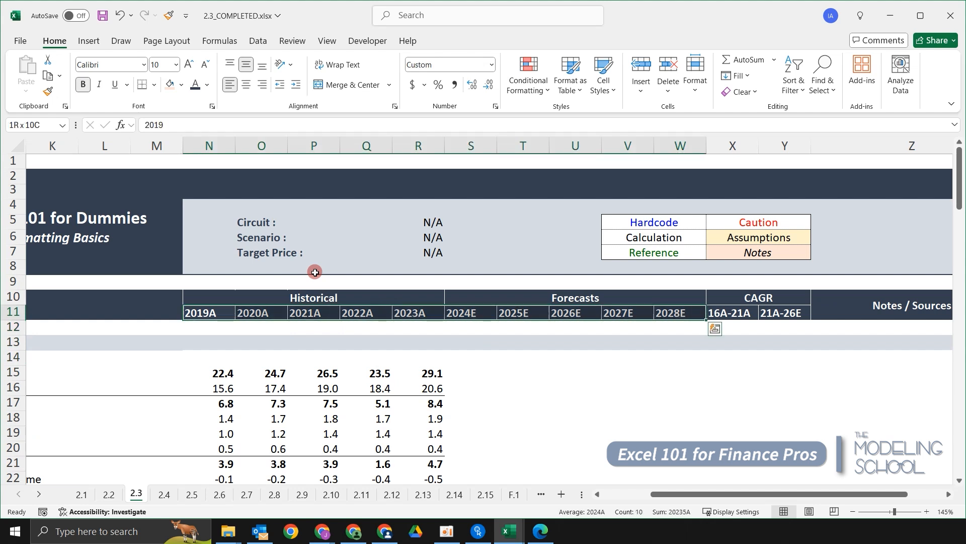
{"action": "key", "text": "alt"}
{"action": "key", "text": "h"}
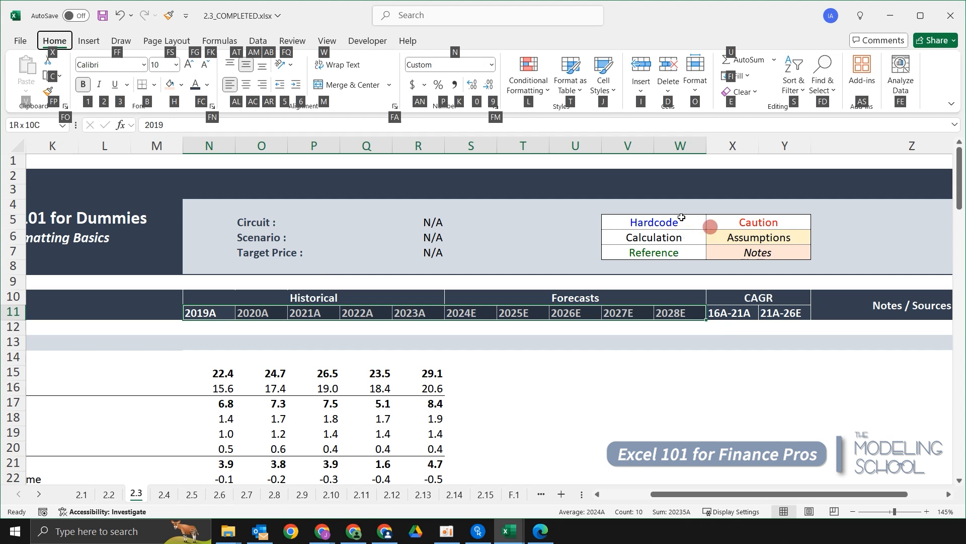
{"action": "key", "text": "a"}
{"action": "key", "text": "r"}
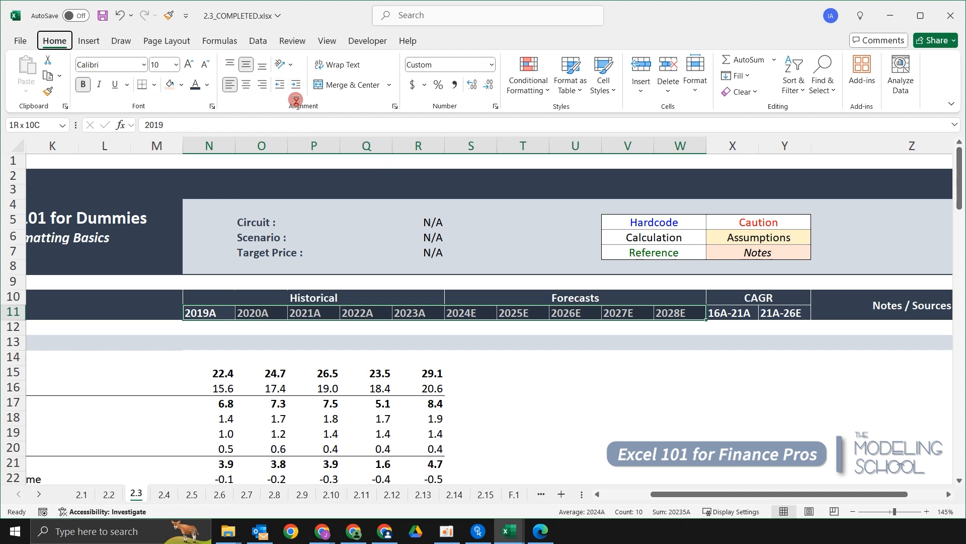
Centre the historical and forecast year headers in N11:W11.
{"action": "key", "text": "alt"}
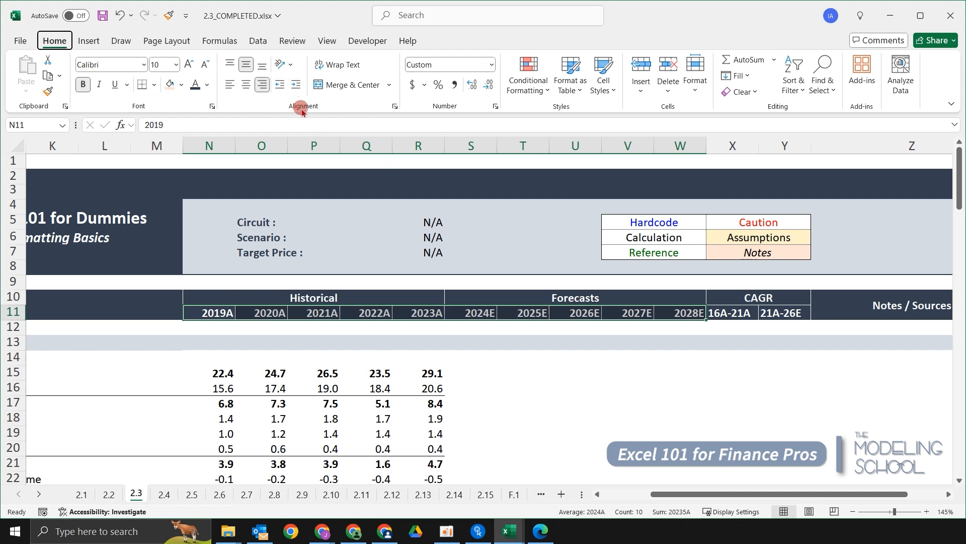
{"action": "key", "text": "h"}
{"action": "key", "text": "a"}
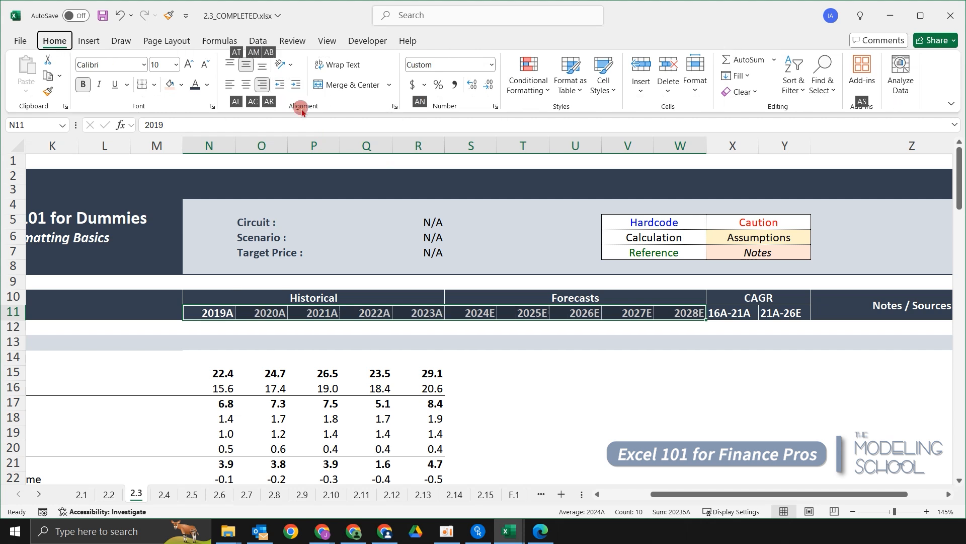
{"action": "key", "text": "c"}
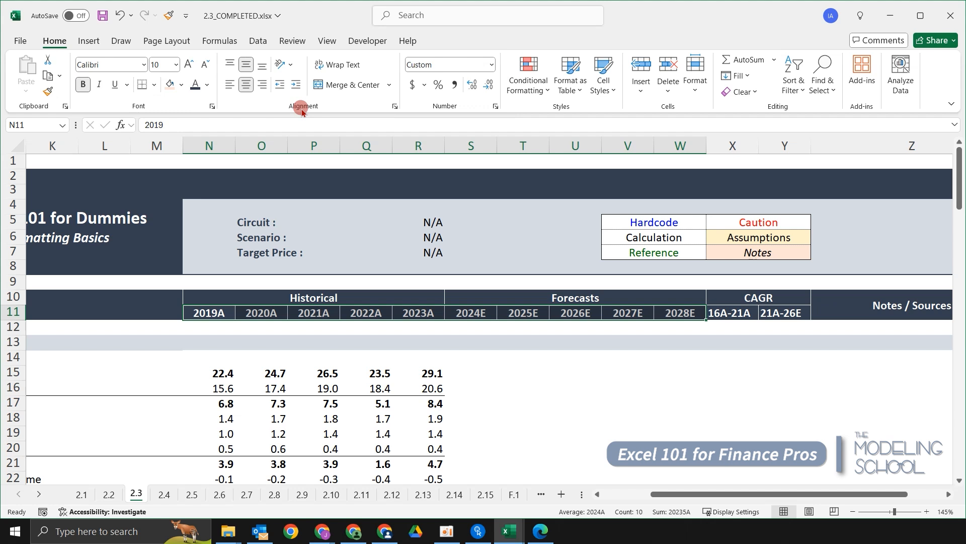
Left-align the historical and forecast year headers in N11:W11.
{"action": "key", "text": "alt"}
{"action": "key", "text": "h"}
{"action": "key", "text": "a"}
{"action": "key", "text": "l"}
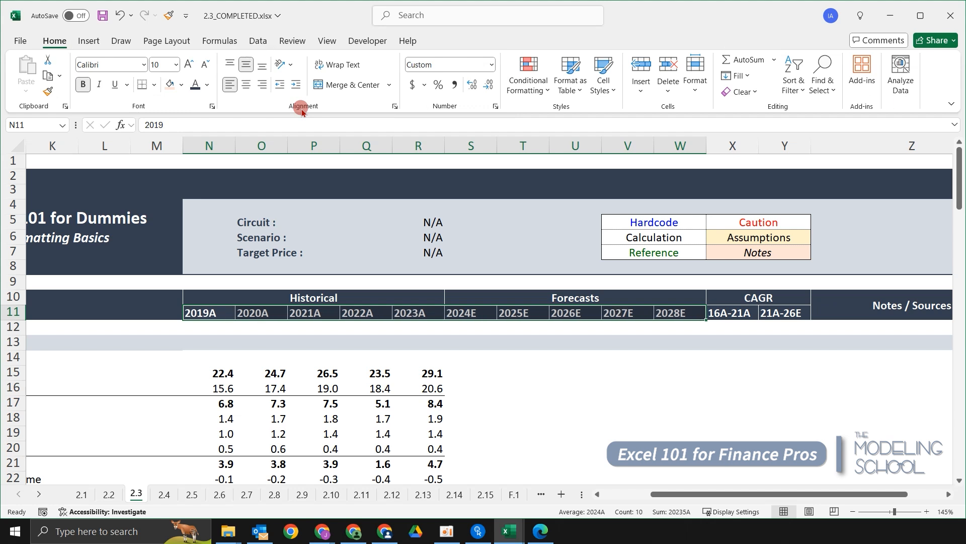
{"action": "key", "text": "alt"}
{"action": "key", "text": "h"}
{"action": "key", "text": "Escape"}
{"action": "key", "text": "Escape"}
{"action": "key", "text": "Up"}
{"action": "key", "text": "Down"}
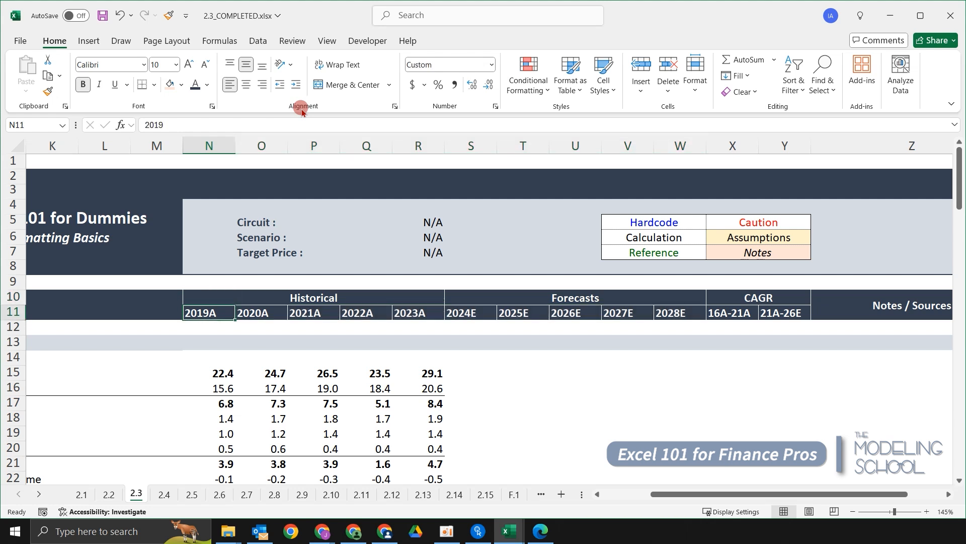
{"action": "key", "text": "shift+Right"}
{"action": "key", "text": "shift+Right"}
{"action": "key", "text": "shift+Right"}
{"action": "key", "text": "shift+Right"}
{"action": "key", "text": "shift+Right"}
{"action": "key", "text": "shift+Right"}
{"action": "key", "text": "shift+Right"}
{"action": "key", "text": "shift+Right"}
{"action": "key", "text": "shift+Right"}
{"action": "key", "text": "shift+Right"}
{"action": "key", "text": "shift+Right"}
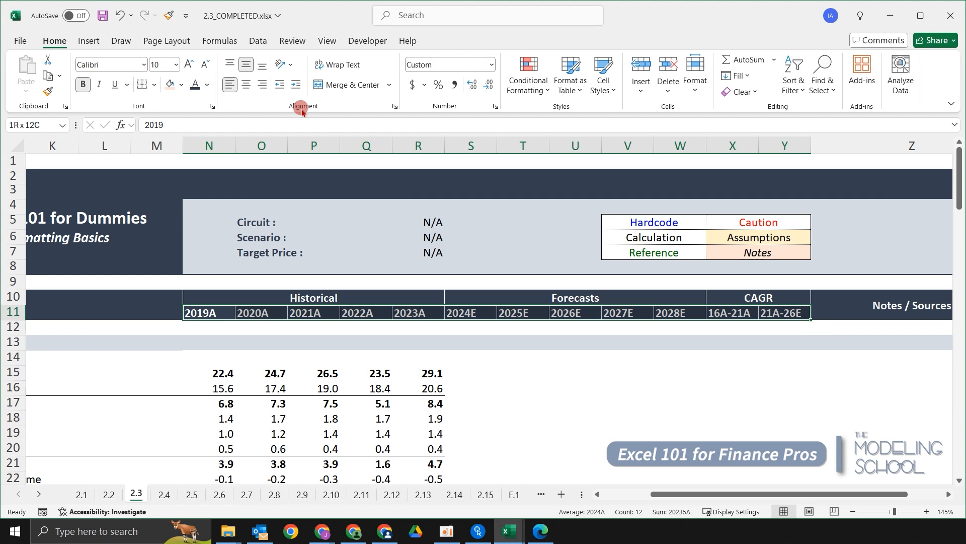
{"action": "key", "text": "Up"}
{"action": "key", "text": "Down"}
Right-align the year and CAGR headers in N11:Y11.
{"action": "key", "text": "shift+Right"}
{"action": "key", "text": "shift+Right"}
{"action": "key", "text": "shift+Right"}
{"action": "key", "text": "shift+Right"}
{"action": "key", "text": "shift+Right"}
{"action": "key", "text": "shift+Right"}
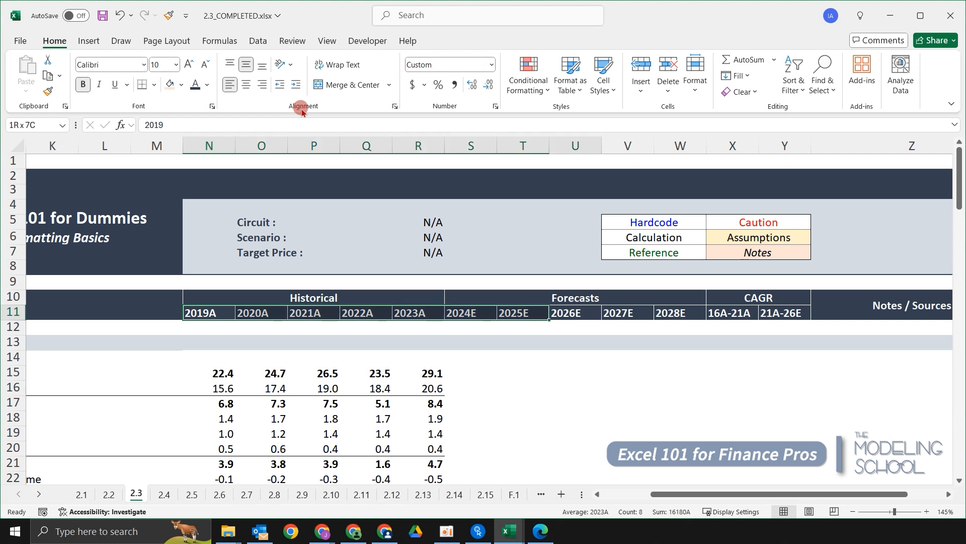
{"action": "key", "text": "shift+Right"}
{"action": "key", "text": "shift+Right"}
{"action": "key", "text": "shift+Right"}
{"action": "key", "text": "shift+Right"}
{"action": "key", "text": "shift+Right"}
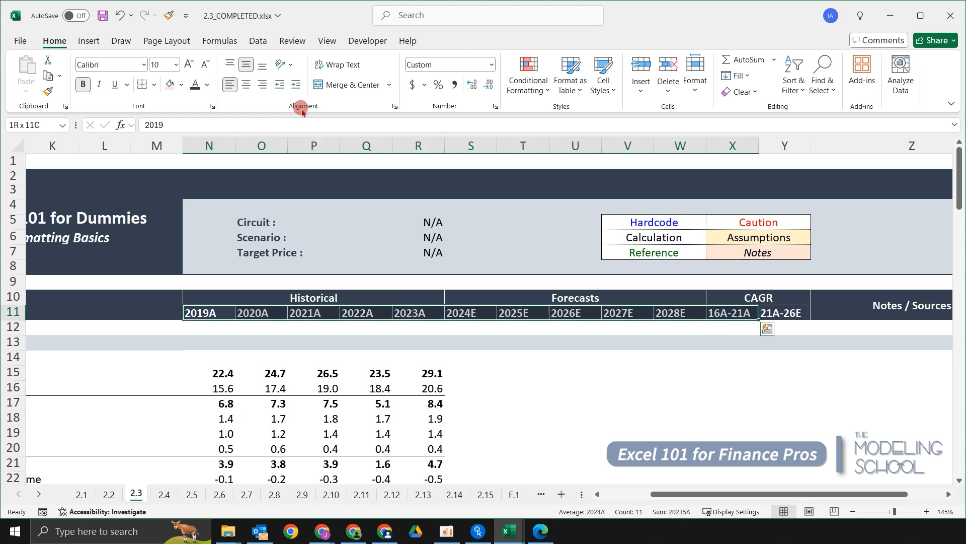
{"action": "key", "text": "alt"}
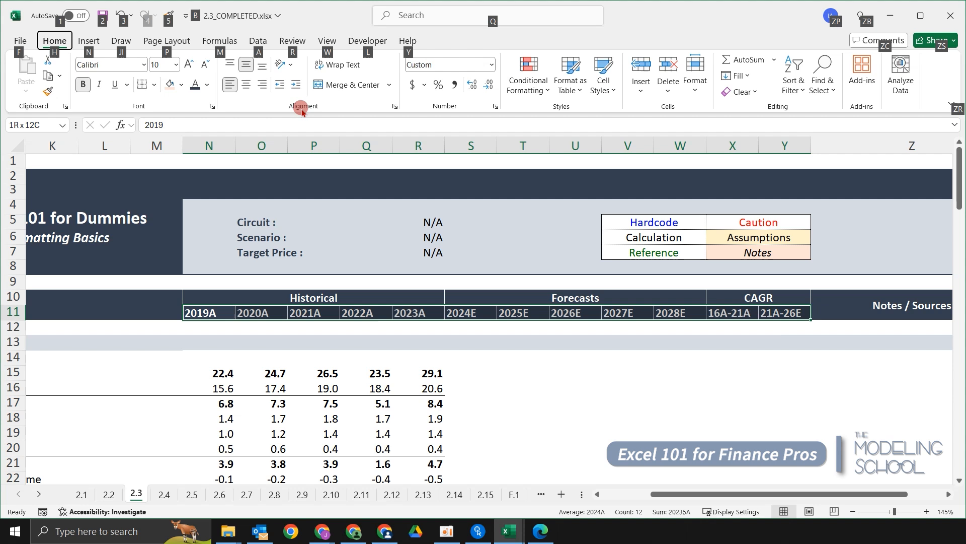
{"action": "key", "text": "h"}
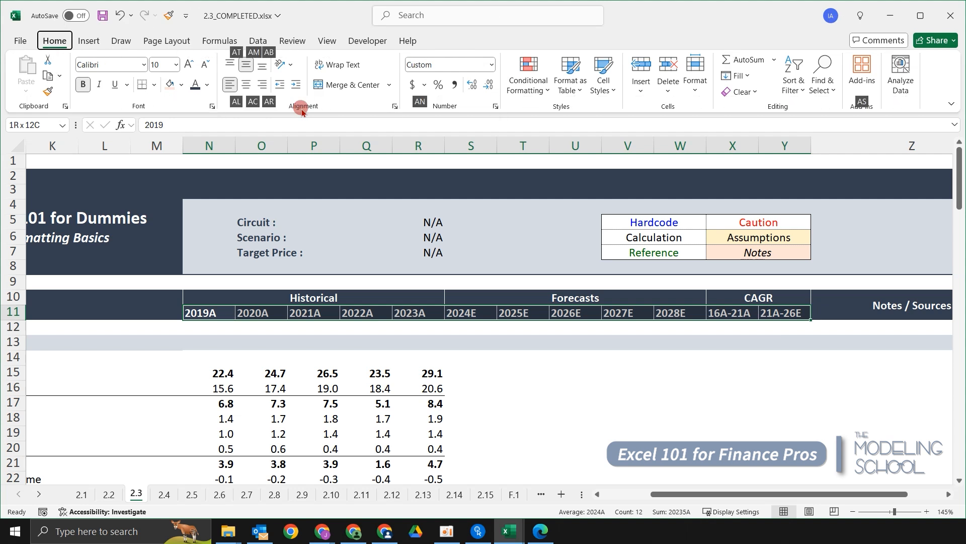
{"action": "key", "text": "a"}
{"action": "key", "text": "r"}
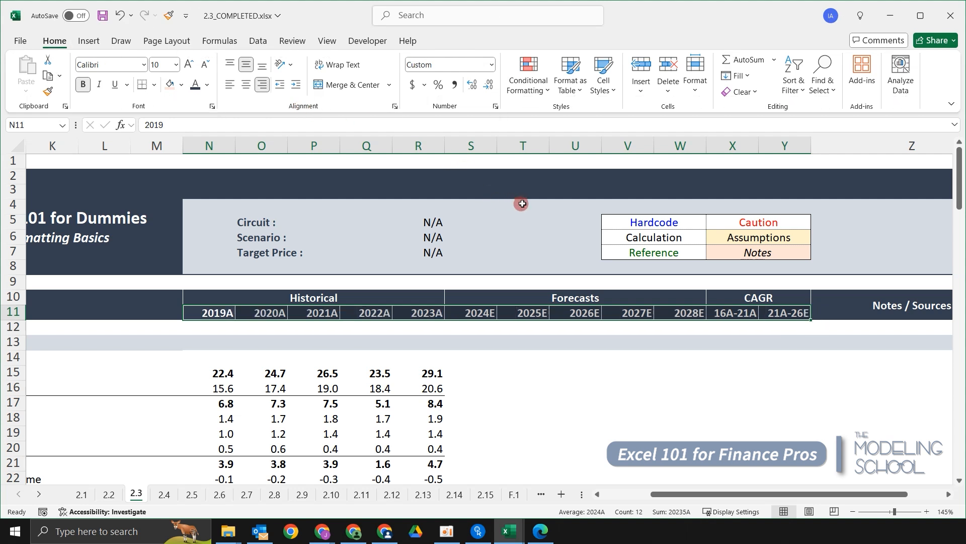
Check the alignment of the row 11 headers against the figures below them, then return to cell A1.
{"action": "left_click", "coordinate": [682, 339]}
{"action": "scroll", "coordinate": [682, 325], "scroll_direction": "down", "scroll_amount": 2}
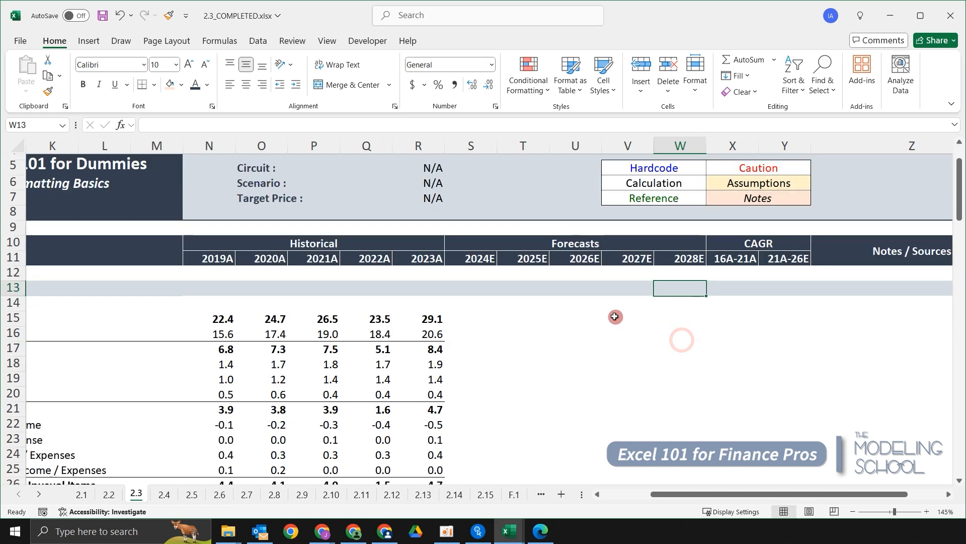
{"action": "scroll", "coordinate": [534, 315], "scroll_direction": "down", "scroll_amount": 1}
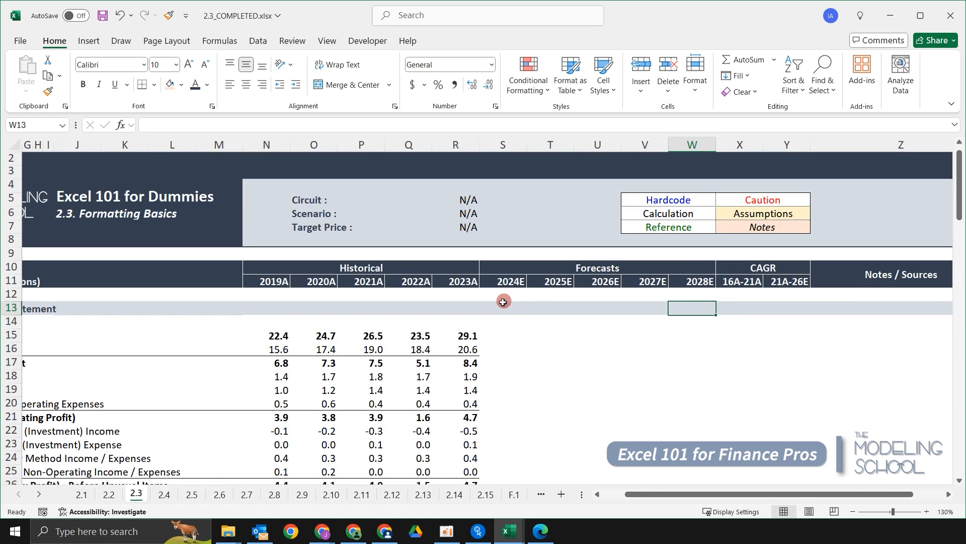
{"action": "scroll", "coordinate": [538, 325], "scroll_direction": "down", "scroll_amount": 1}
{"action": "scroll", "coordinate": [540, 325], "scroll_direction": "up", "scroll_amount": 2}
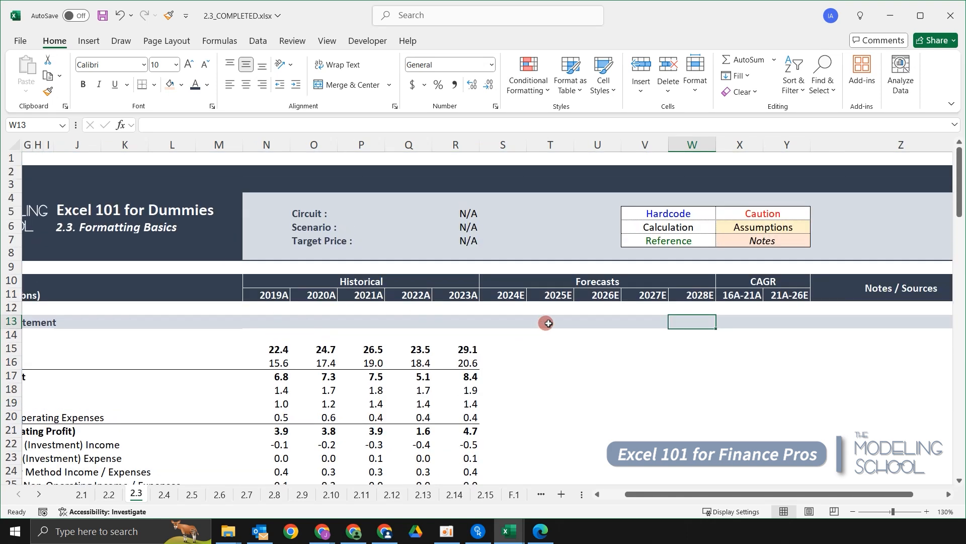
{"action": "left_click", "coordinate": [604, 347]}
{"action": "key", "text": "ctrl+Left"}
{"action": "key", "text": "ctrl+Up"}
{"action": "key", "text": "ctrl+Home"}
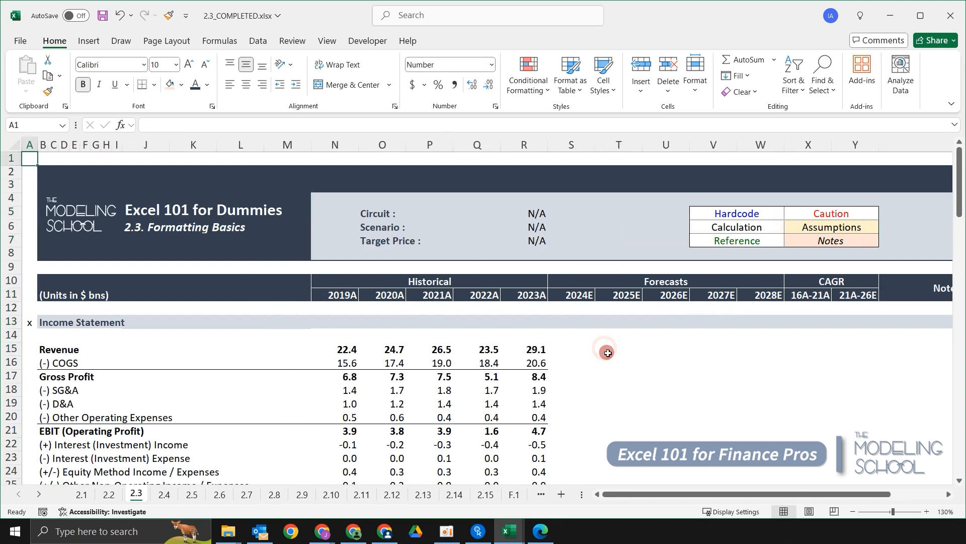
Review the overall layout of the template from the title banner to the income statement, finishing in cell A1.
{"action": "scroll", "coordinate": [609, 353], "scroll_direction": "down", "scroll_amount": 2}
{"action": "scroll", "coordinate": [609, 353], "scroll_direction": "up", "scroll_amount": 1}
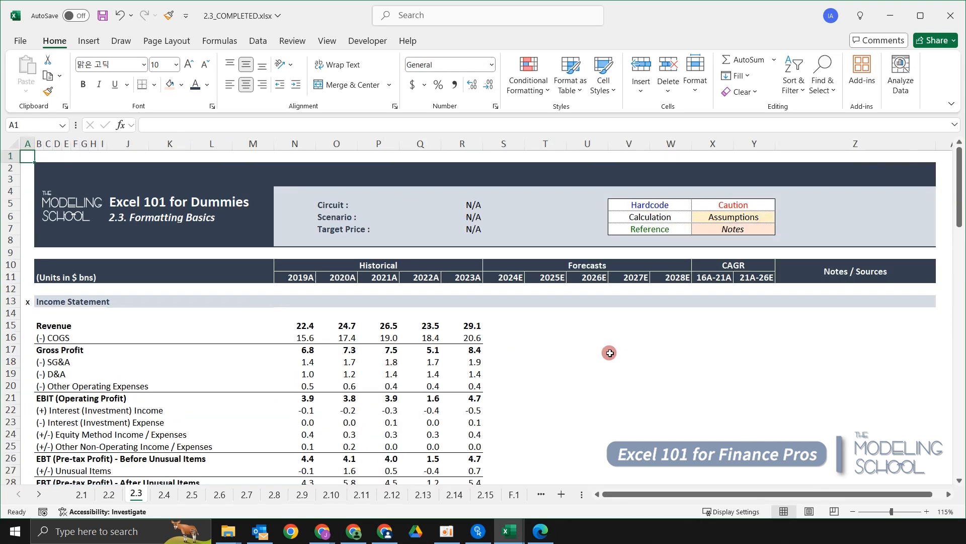
{"action": "scroll", "coordinate": [584, 356], "scroll_direction": "down", "scroll_amount": 1}
{"action": "left_click", "coordinate": [459, 295]}
{"action": "scroll", "coordinate": [478, 304], "scroll_direction": "up", "scroll_amount": 1}
{"action": "scroll", "coordinate": [503, 308], "scroll_direction": "up", "scroll_amount": 1}
{"action": "left_click", "coordinate": [563, 293]}
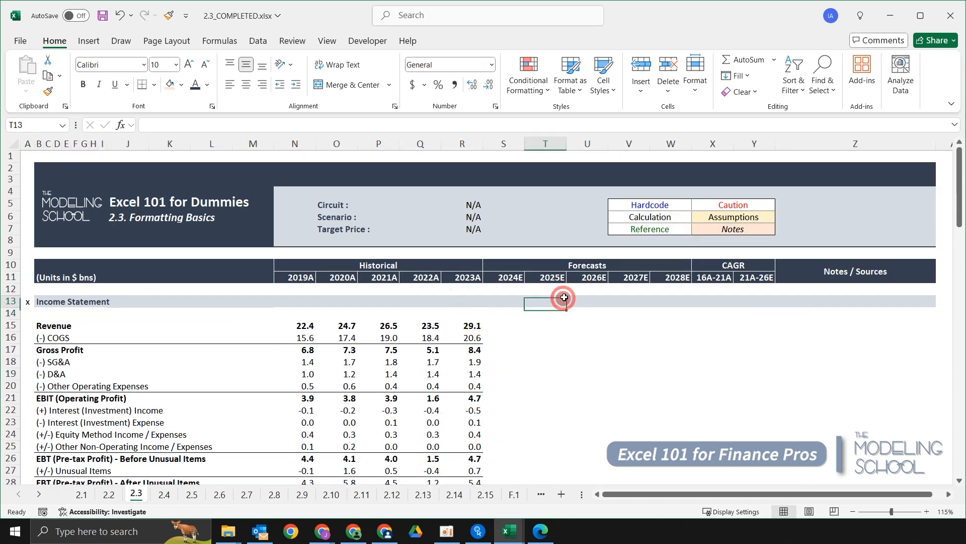
{"action": "key", "text": "Left"}
{"action": "key", "text": "Left"}
{"action": "key", "text": "Left"}
{"action": "key", "text": "Left"}
{"action": "key", "text": "Left"}
{"action": "key", "text": "Left"}
{"action": "key", "text": "Left"}
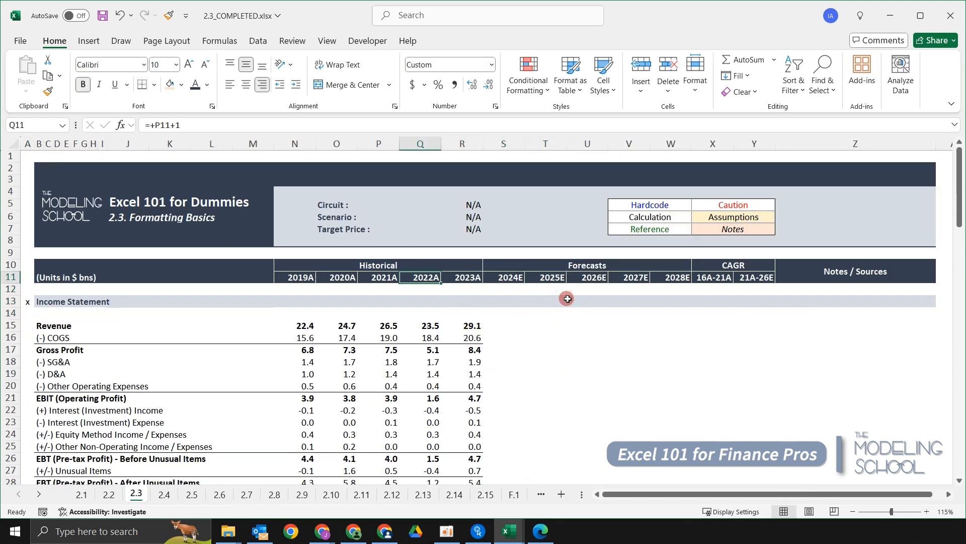
{"action": "key", "text": "ctrl+Home"}
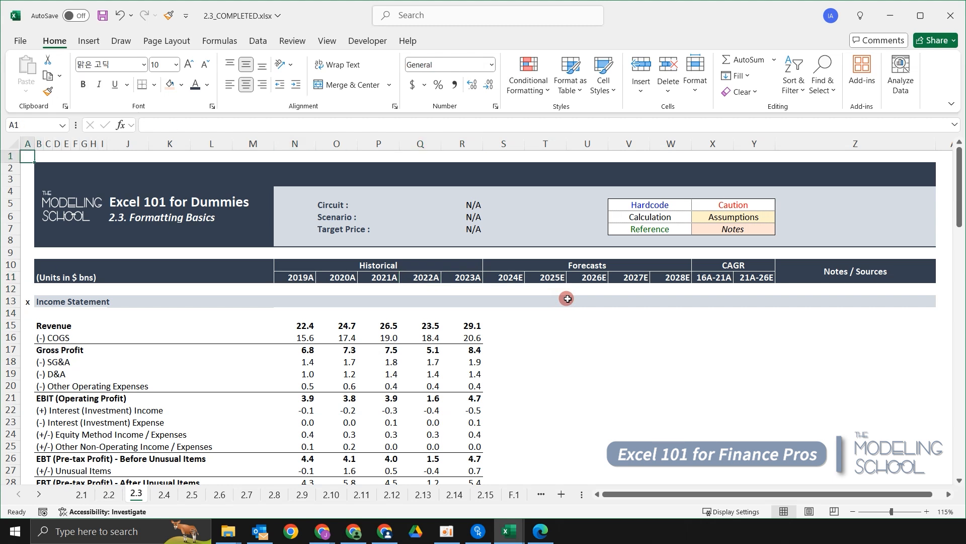